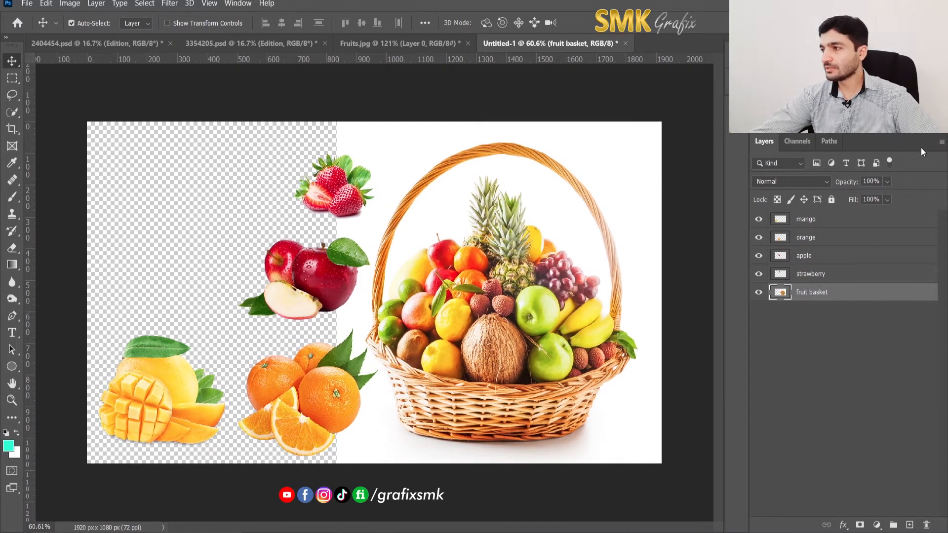
Set the layer thumbnails to the largest size in the Layers Panel Options.
left_click(942, 143)
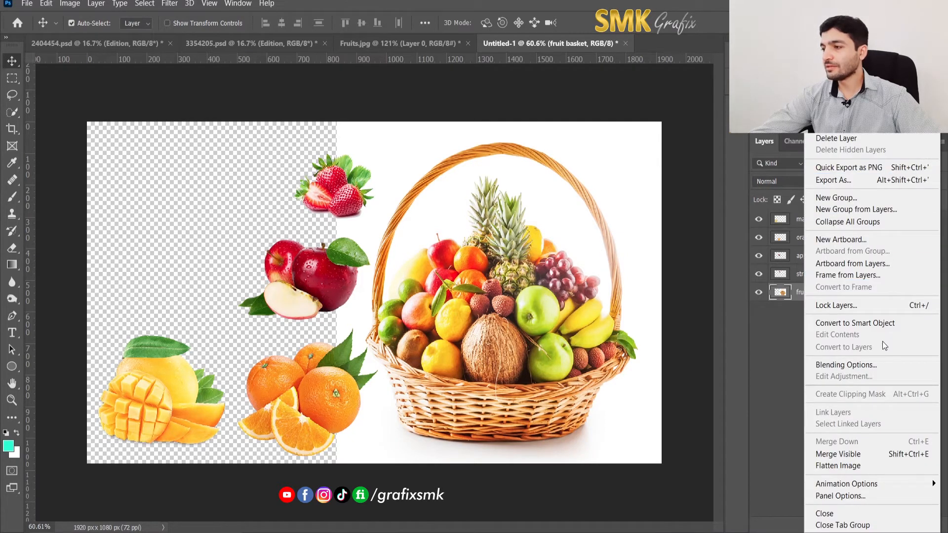
left_click(841, 497)
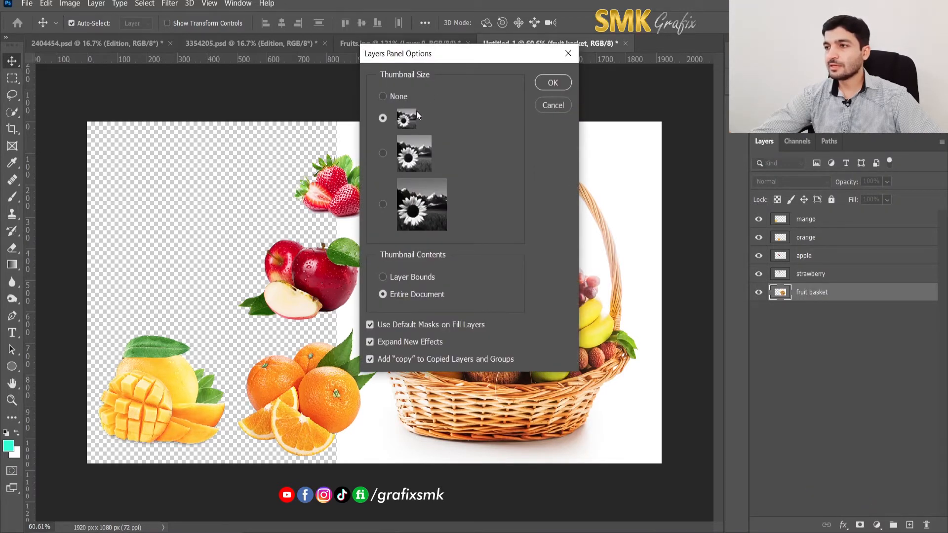
left_click(383, 205)
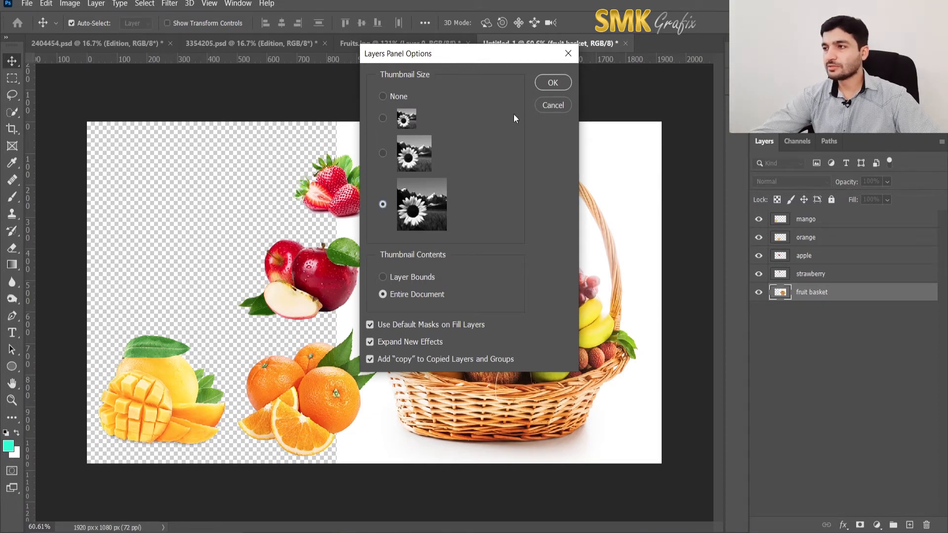
left_click(546, 84)
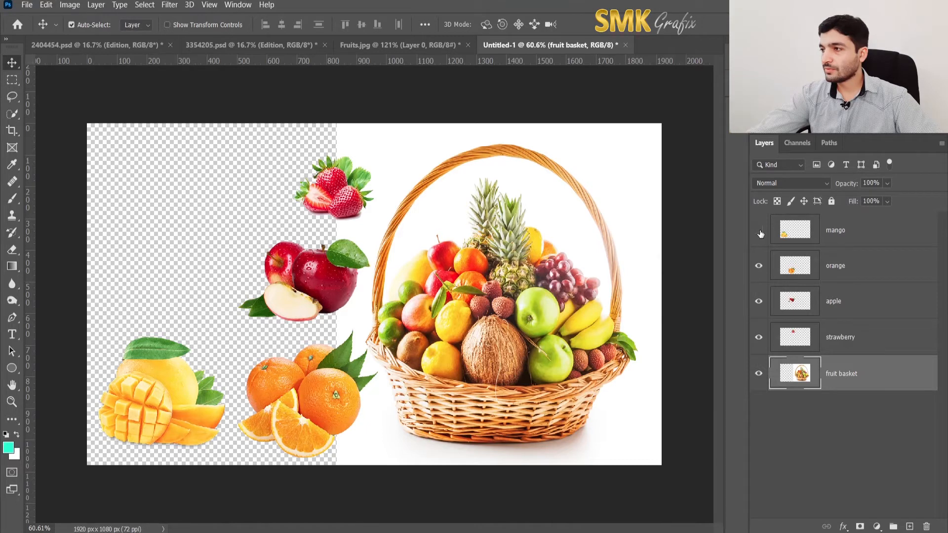
Hide and show the mango layer repeatedly to see what it contains on the canvas.
left_click(759, 231)
left_click(760, 231)
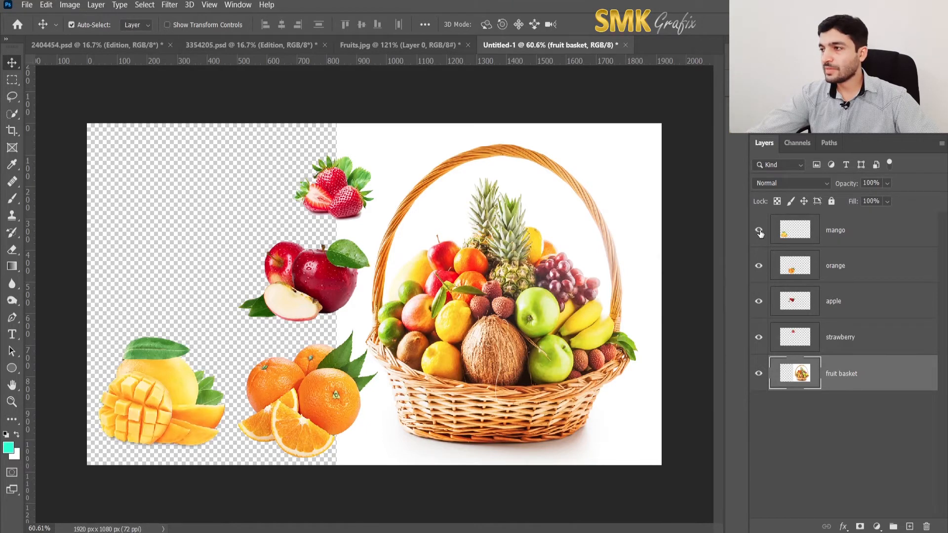
left_click(759, 232)
left_click(760, 232)
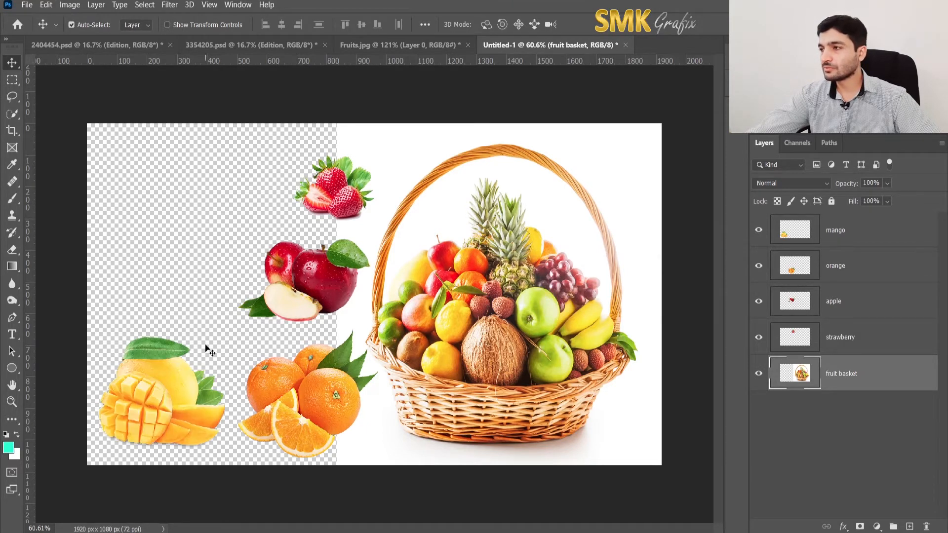
left_click(759, 232)
left_click(760, 232)
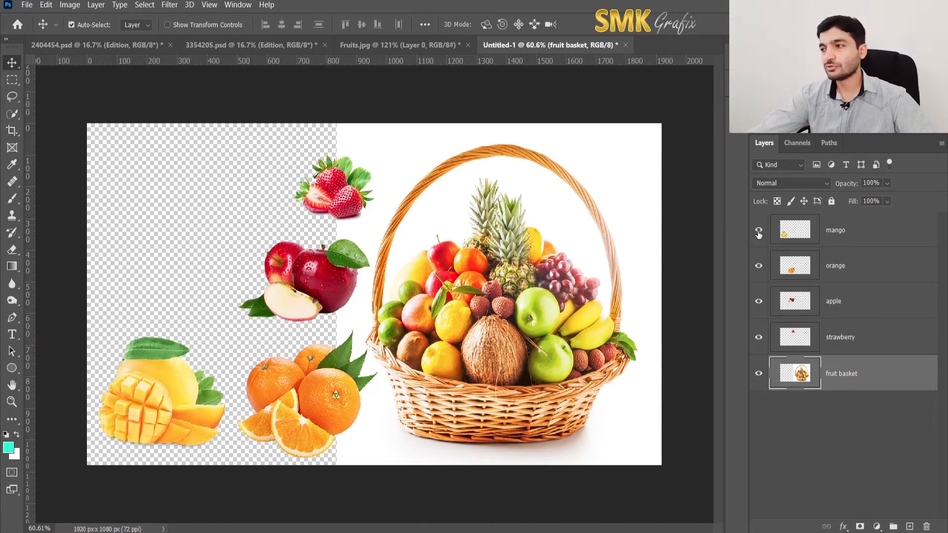
Hide and show the orange layer twice to check which fruit it controls.
left_click(760, 268)
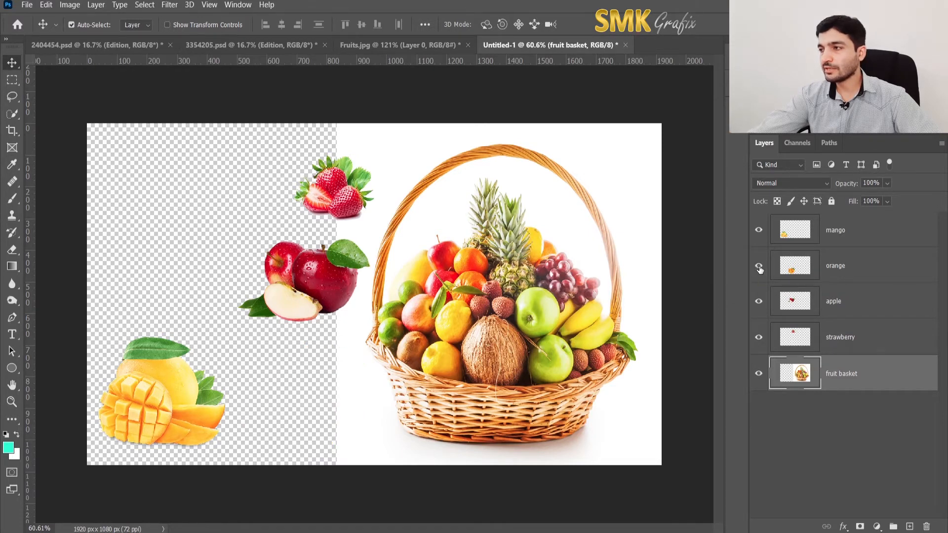
left_click(760, 268)
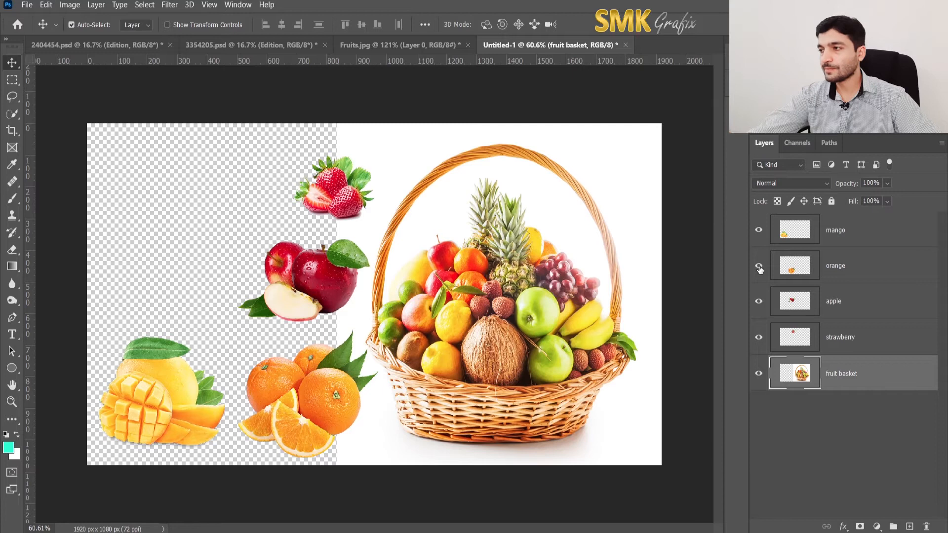
left_click(759, 268)
left_click(760, 268)
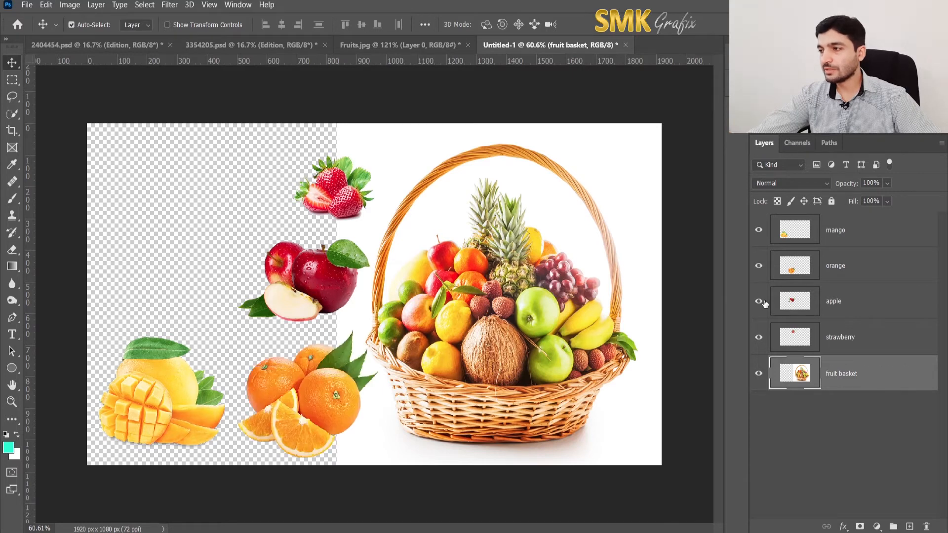
Hide and show the apple, strawberry and fruit basket layers in turn to identify their contents.
left_click(759, 302)
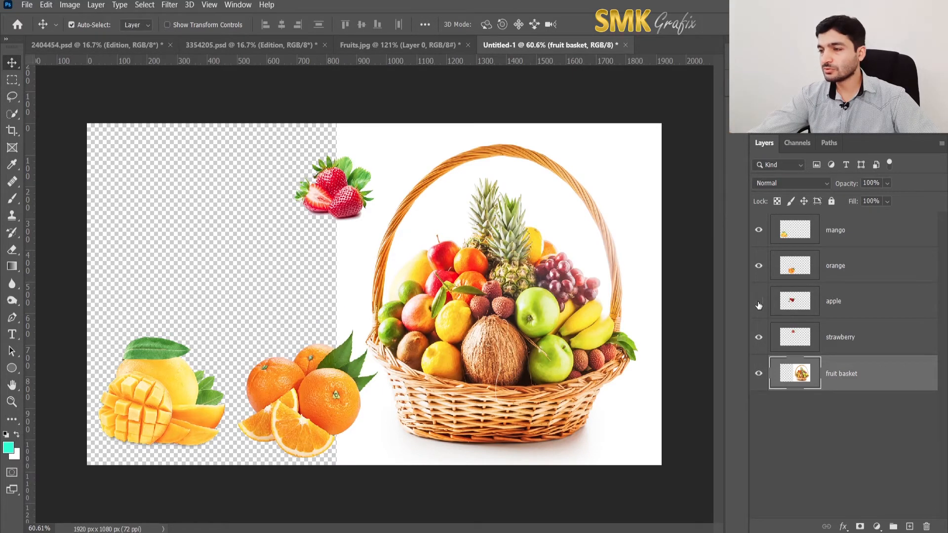
left_click(760, 303)
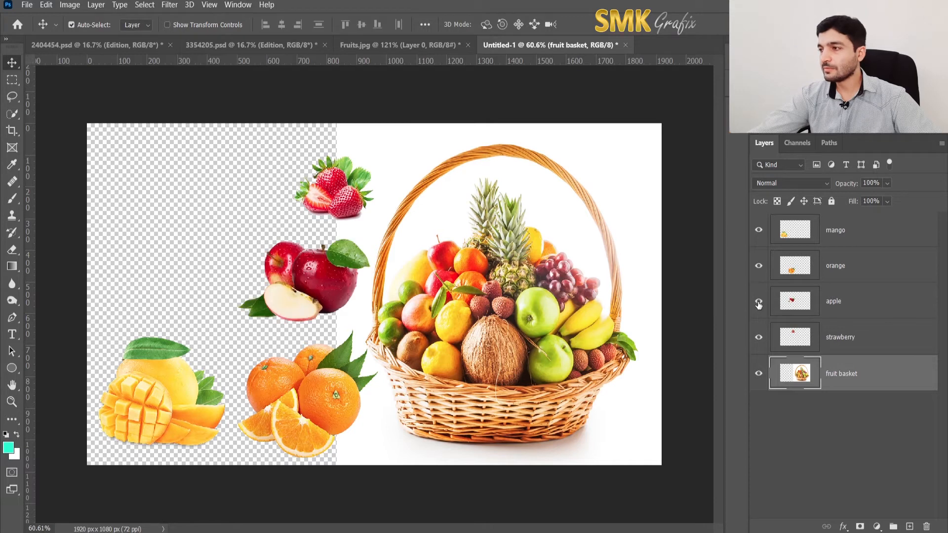
left_click(759, 339)
left_click(759, 339)
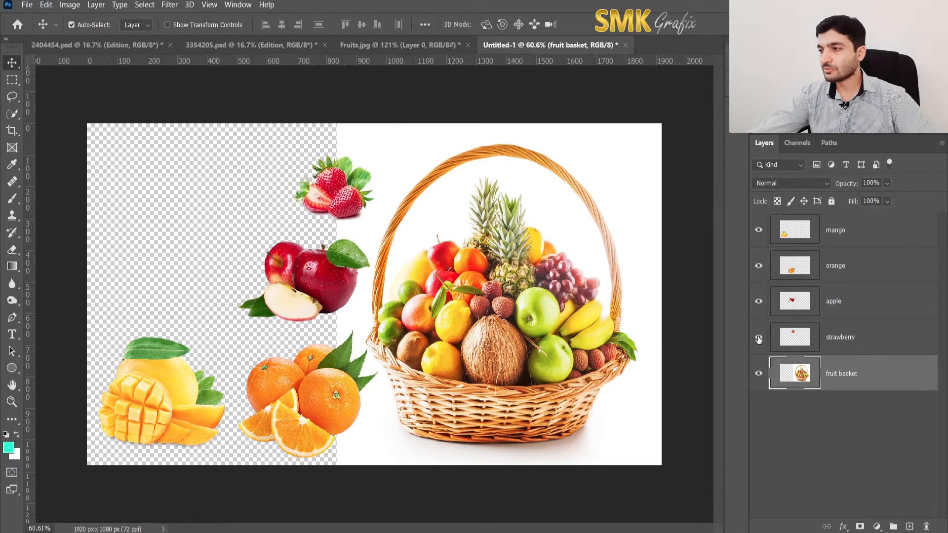
left_click(759, 378)
left_click(760, 378)
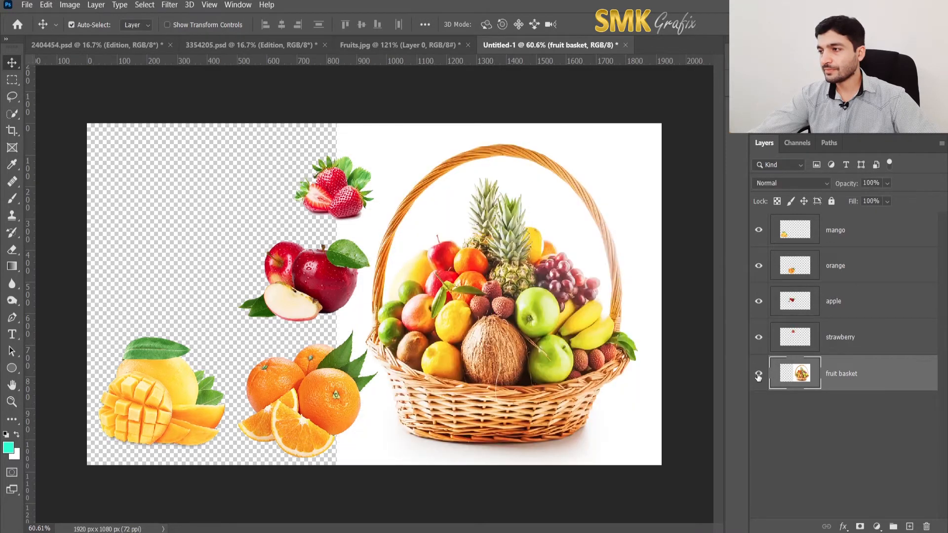
left_click(759, 377)
left_click(759, 378)
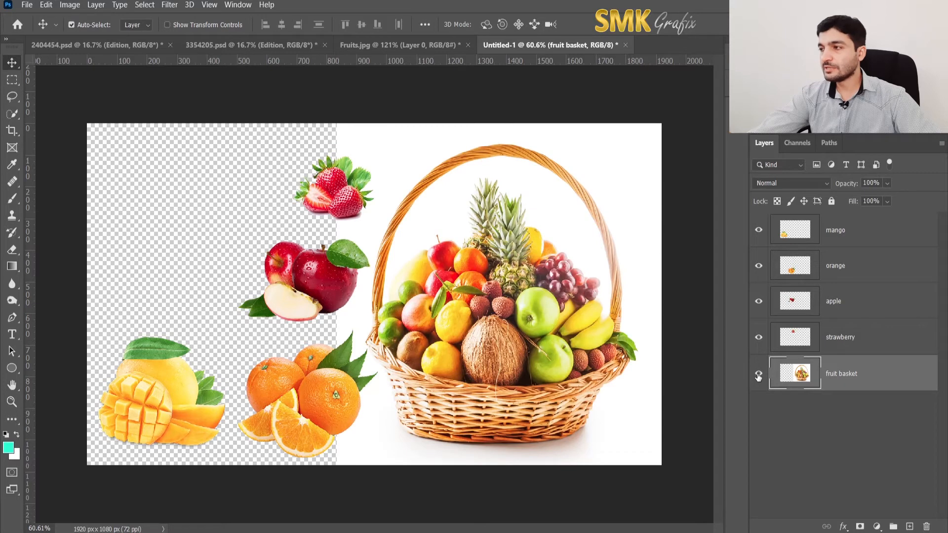
Select the mango layer and shift it briefly in place, then select the orange layer and move the oranges slightly upward.
left_click(835, 239)
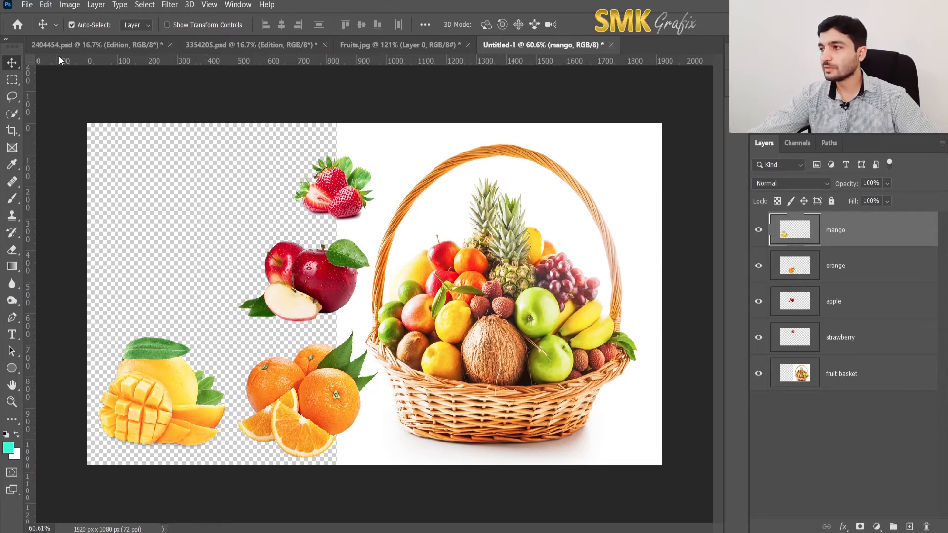
mouse_move(198, 380)
left_mouse_down()
mouse_move(216, 366)
mouse_move(219, 332)
mouse_move(181, 262)
mouse_move(224, 220)
mouse_move(239, 246)
mouse_move(184, 338)
mouse_move(189, 382)
left_mouse_up()
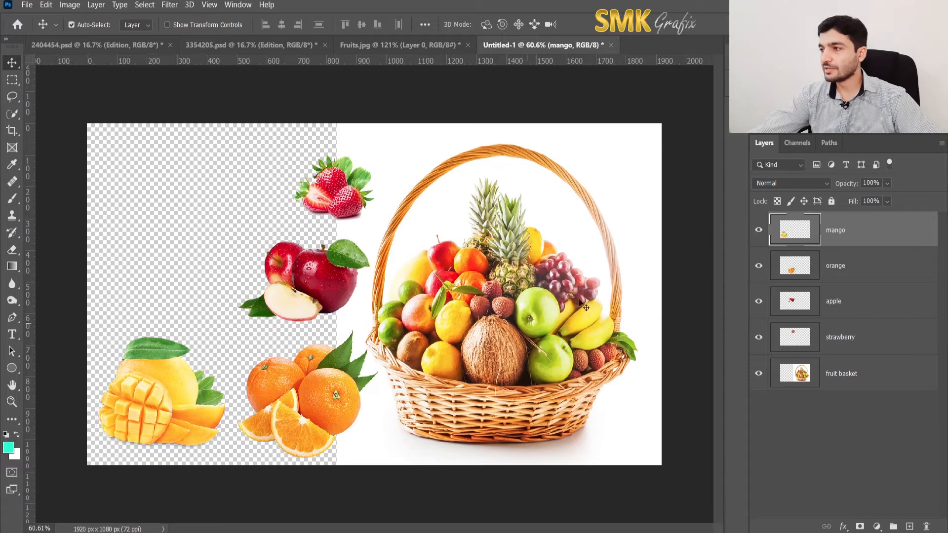
left_click(822, 271)
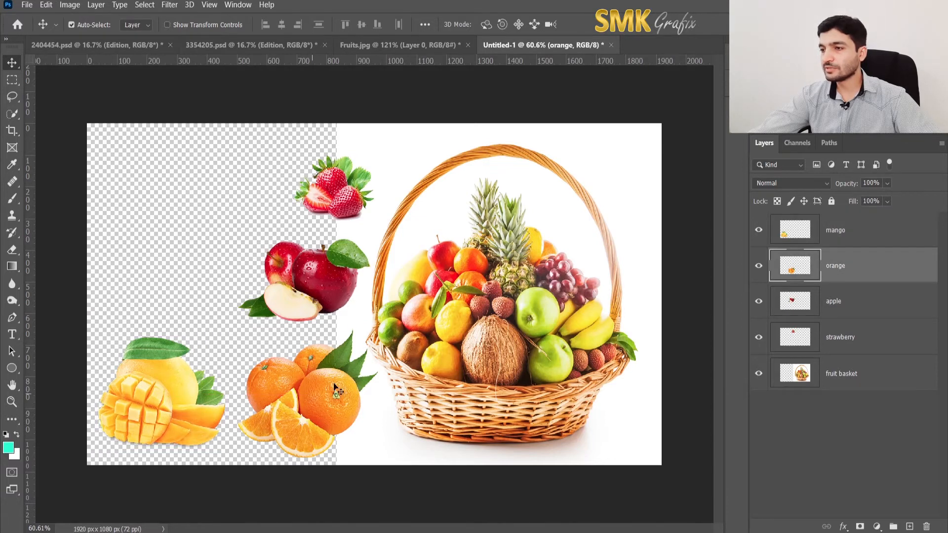
mouse_move(320, 406)
left_mouse_down()
mouse_move(350, 398)
mouse_move(361, 348)
mouse_move(227, 311)
mouse_move(248, 227)
mouse_move(229, 296)
mouse_move(269, 356)
mouse_move(321, 375)
mouse_move(318, 395)
left_mouse_up()
Move the apple layer slightly up and to the left on the canvas, then select and shift the fruit basket layer.
left_click(796, 303)
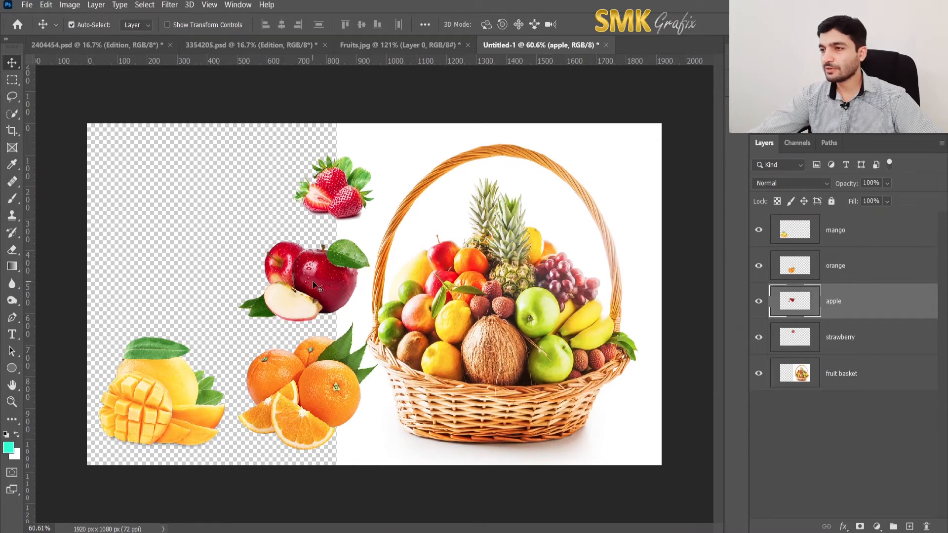
left_click_drag(314, 285, 328, 252)
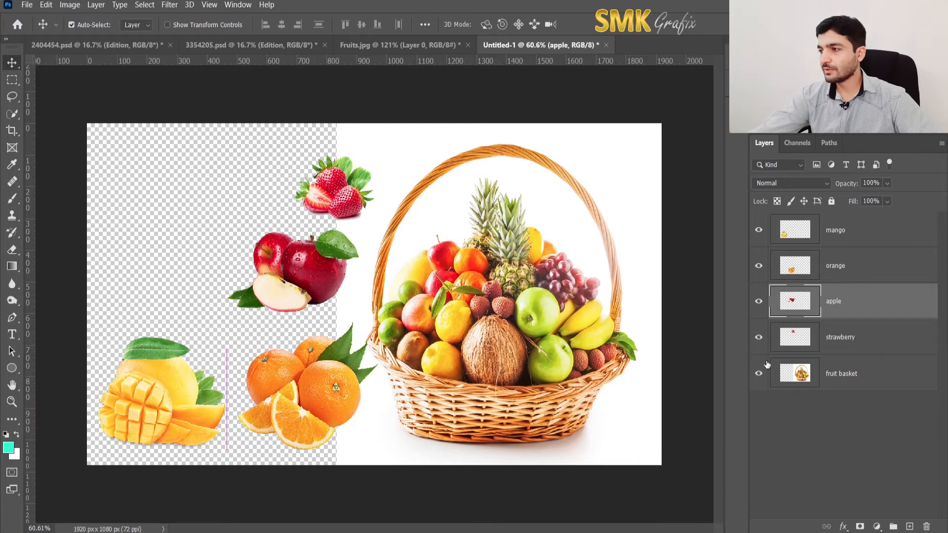
left_click(797, 377)
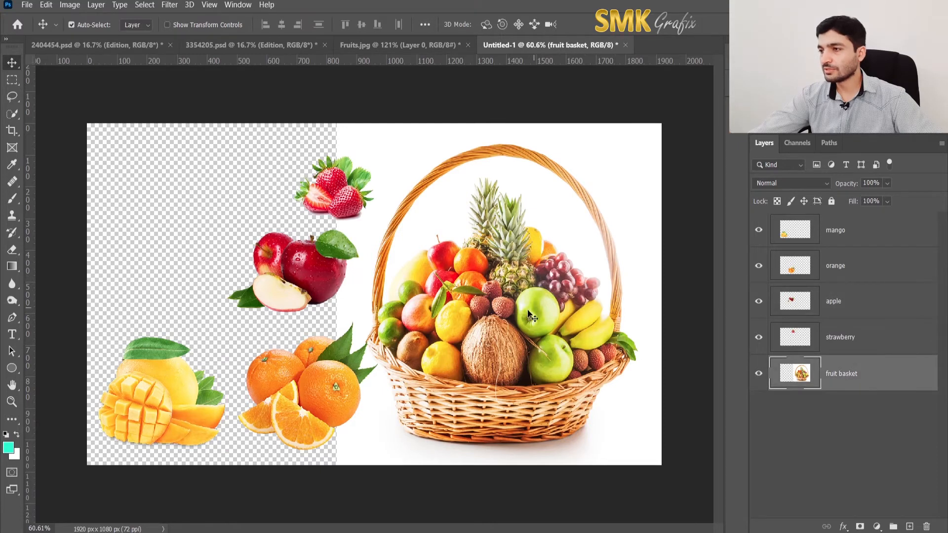
mouse_move(519, 324)
left_mouse_down()
mouse_move(514, 296)
mouse_move(514, 319)
left_mouse_up()
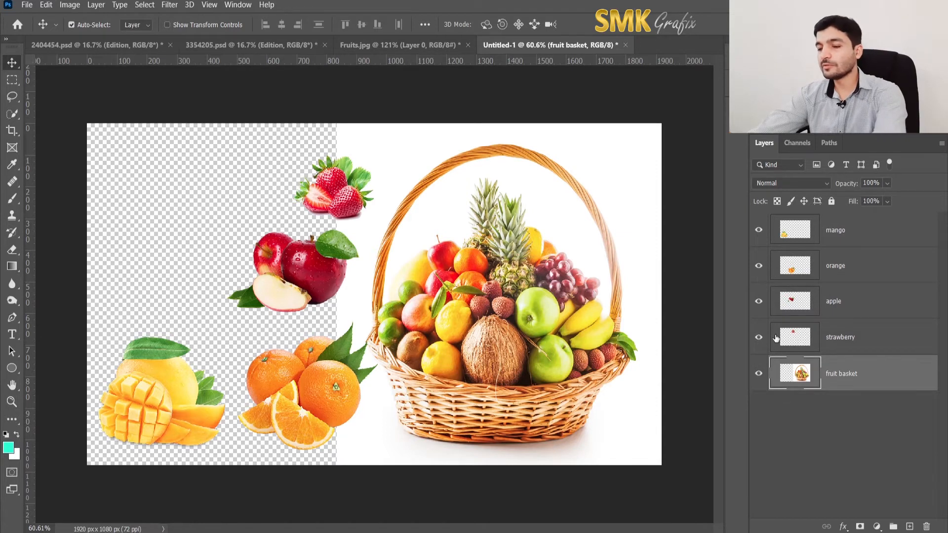
Isolate the mango, orange, apple, strawberry and fruit basket layers one at a time, then make all layers visible again.
left_click(762, 235, "alt")
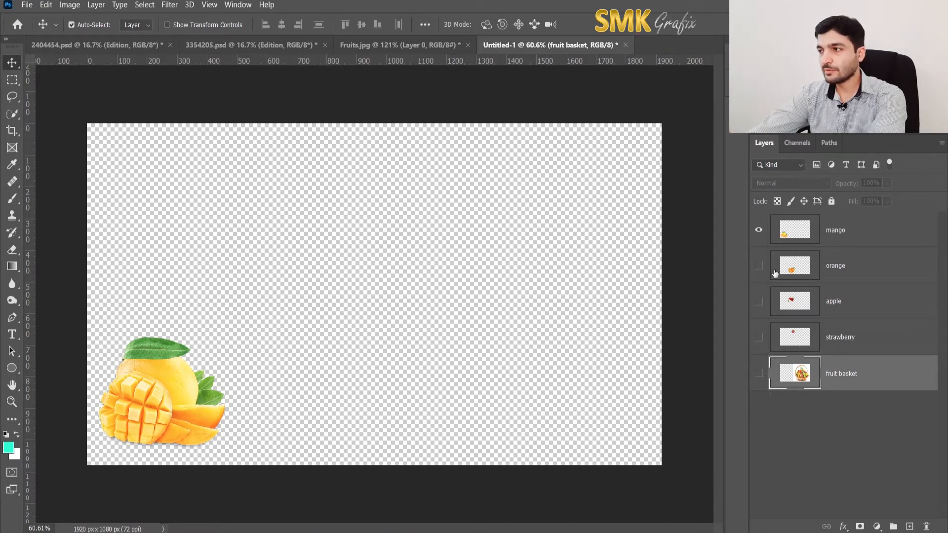
left_click(760, 268, "alt")
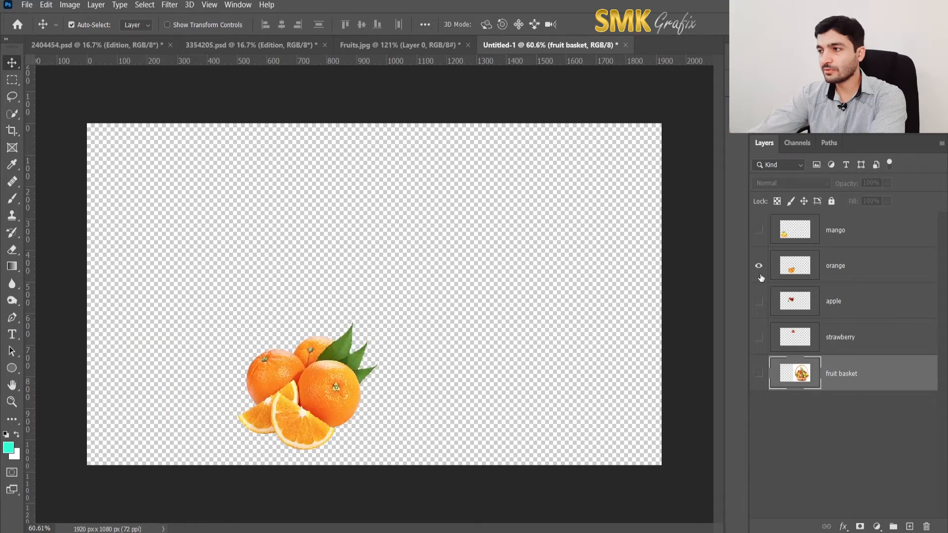
left_click(760, 302, "alt")
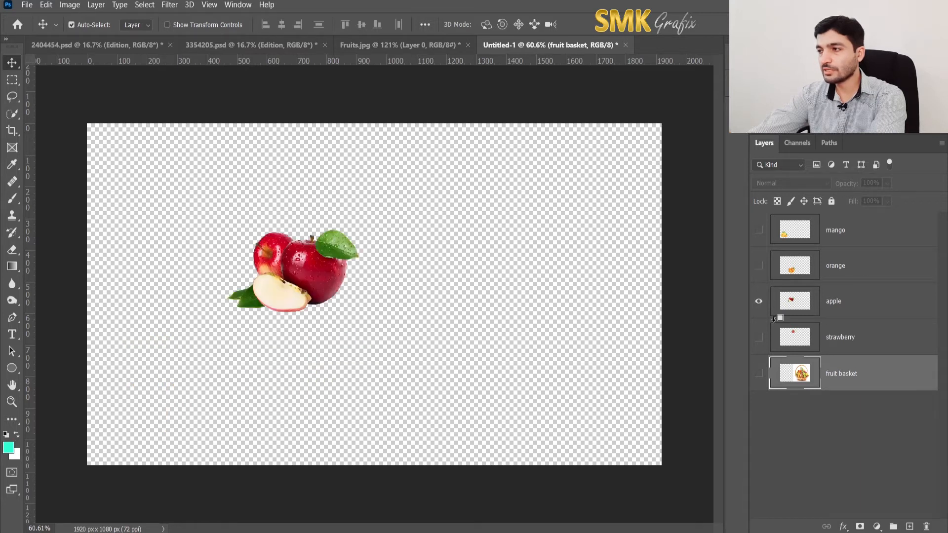
left_click(760, 337, "alt")
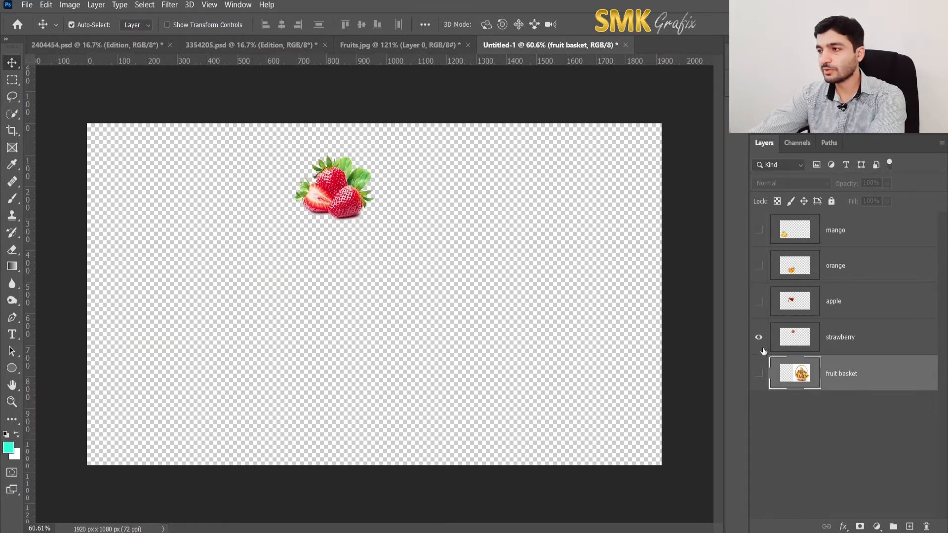
left_click(759, 376, "alt")
left_click(761, 267, "alt")
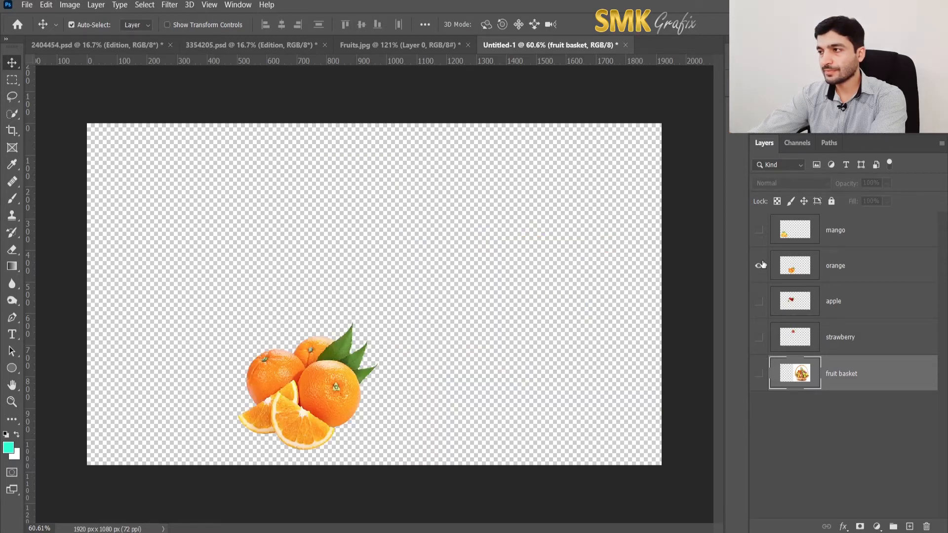
left_click_drag(763, 241, 761, 384)
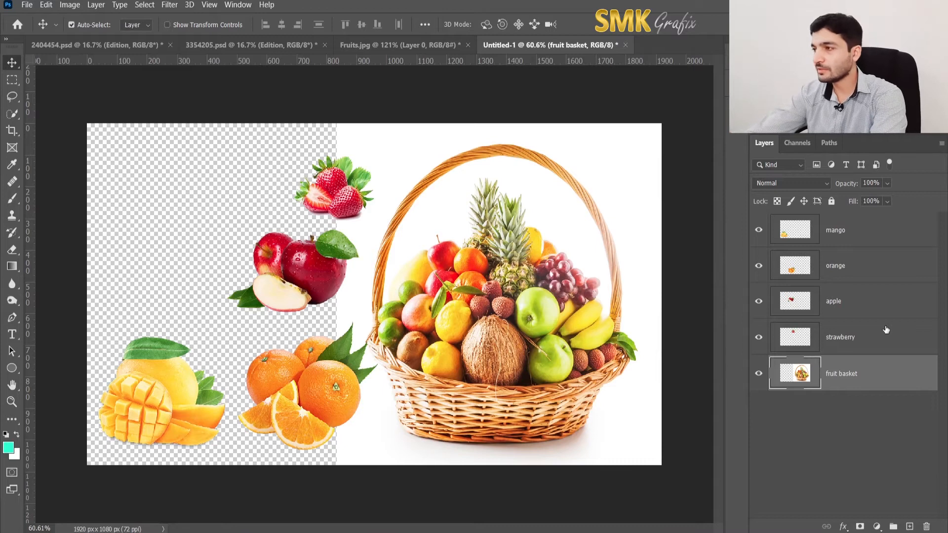
Add the mango and orange layers to the fruit basket selection and move all three together slightly to the right.
key("ctrl")
left_click(840, 237, "ctrl")
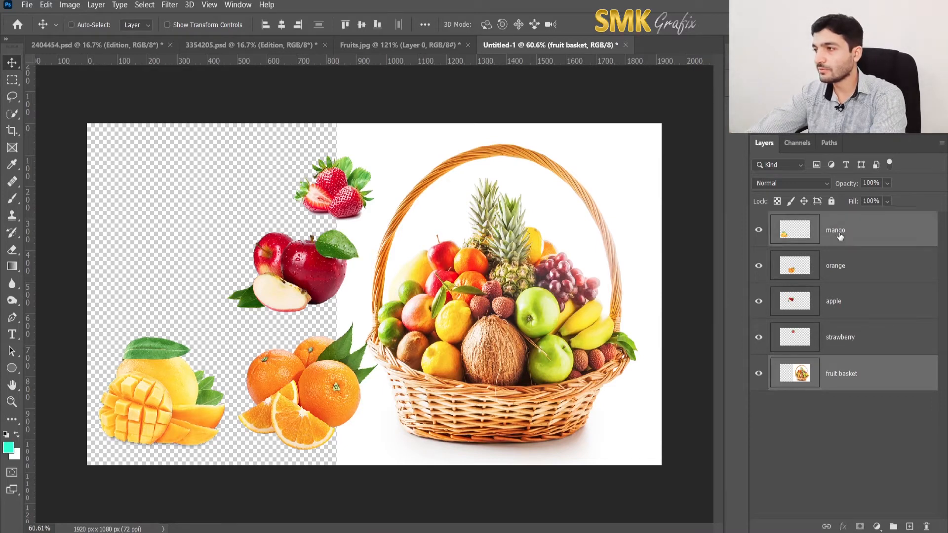
left_click(841, 273, "ctrl")
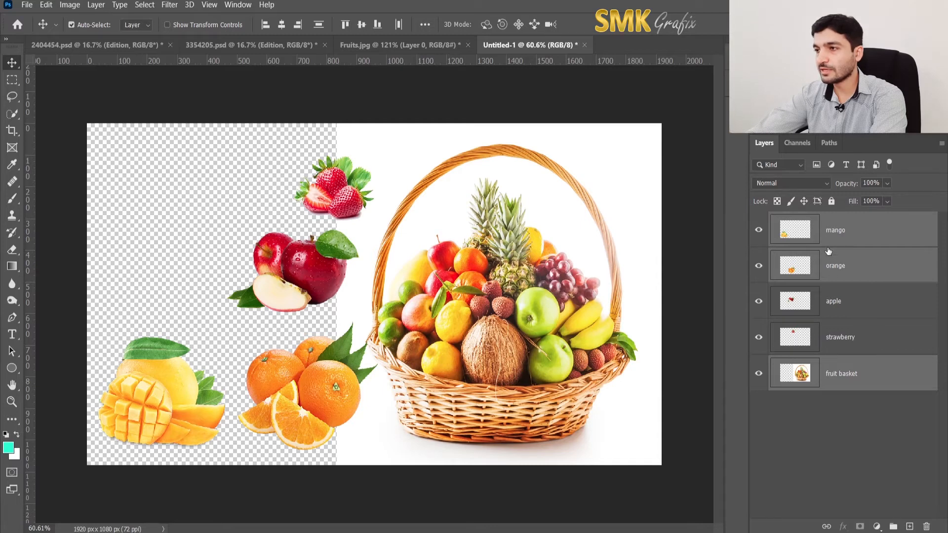
mouse_move(313, 385)
left_mouse_down()
mouse_move(312, 370)
mouse_move(317, 391)
mouse_move(327, 385)
left_mouse_up()
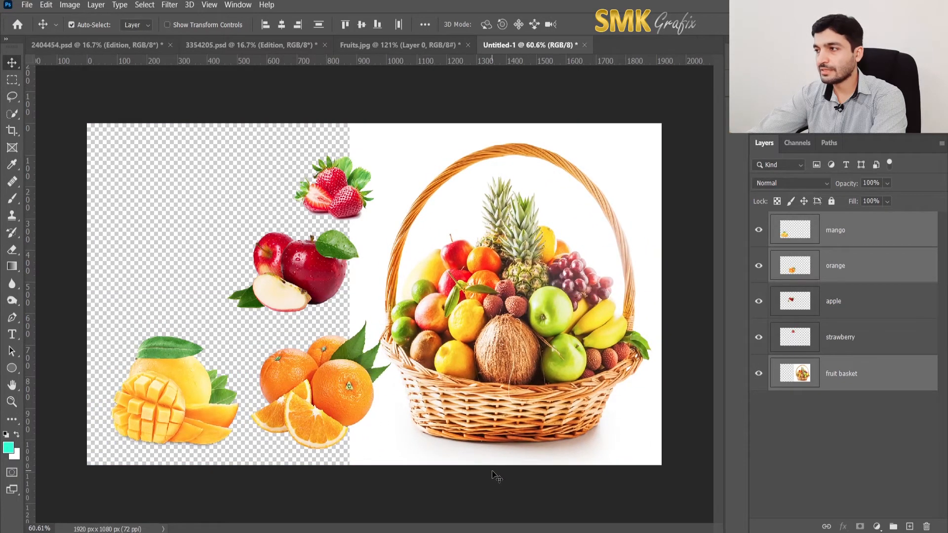
Select the orange and apple layers together, try moving them on the canvas, and clear the layer selection.
left_click(838, 302)
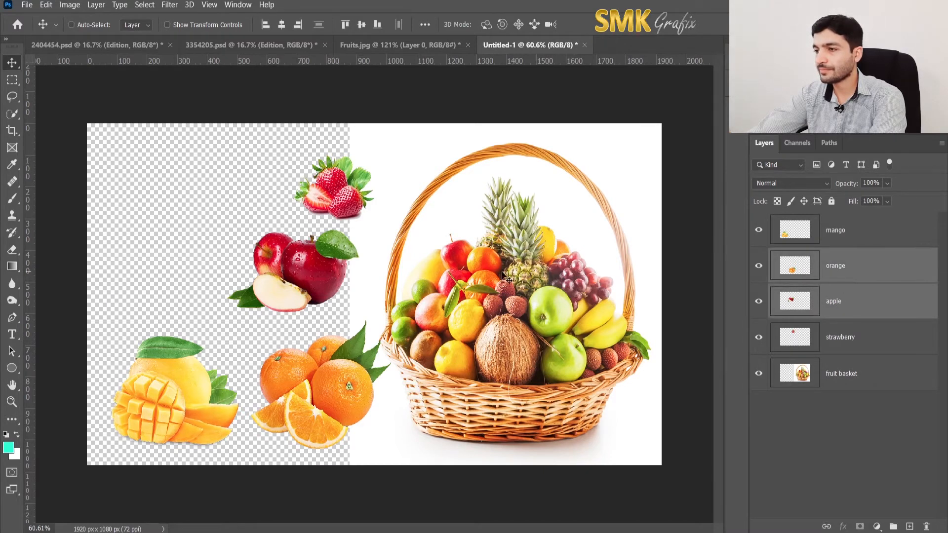
mouse_move(343, 377)
left_mouse_down()
mouse_move(290, 378)
mouse_move(341, 392)
left_mouse_up()
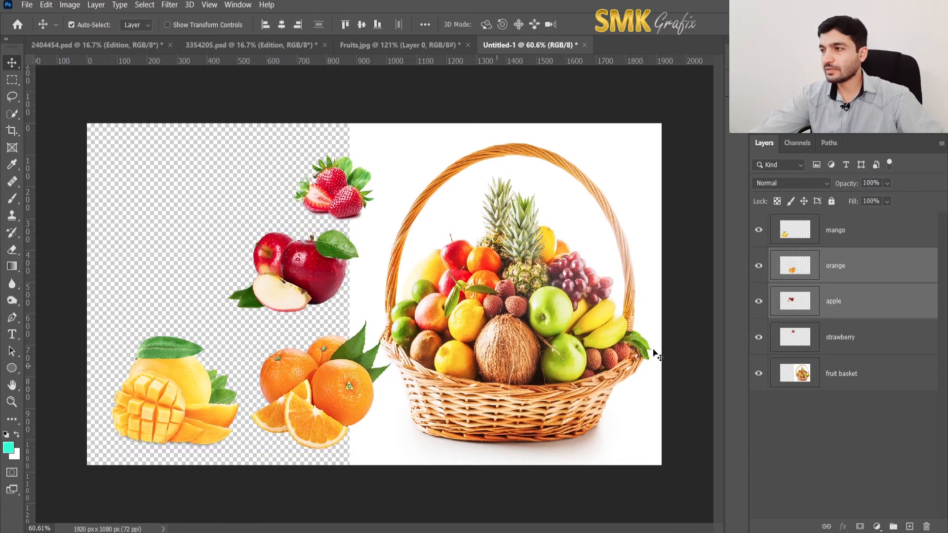
left_click(806, 384)
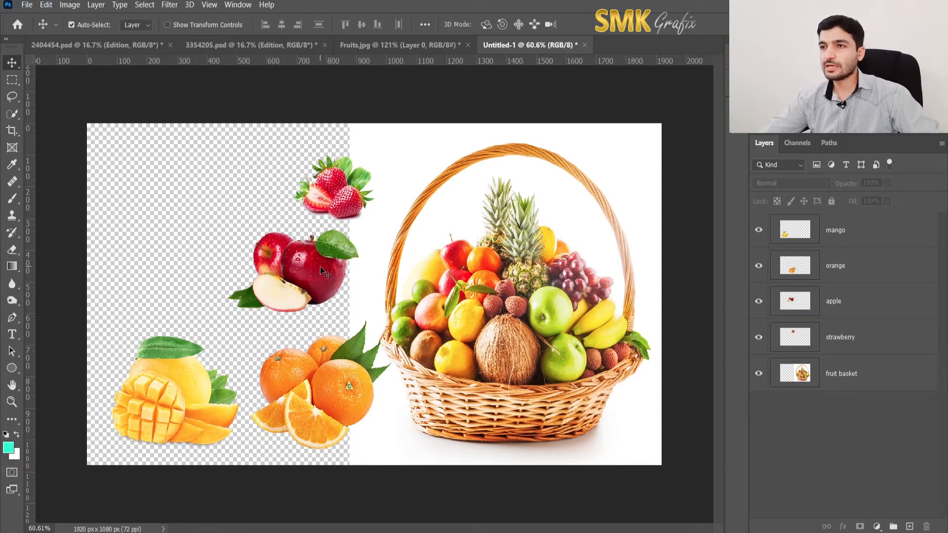
Set the Move tool's Auto-Select option to Layer and select the strawberry, apple, orange and mango layers one by one on the canvas.
left_click(71, 25)
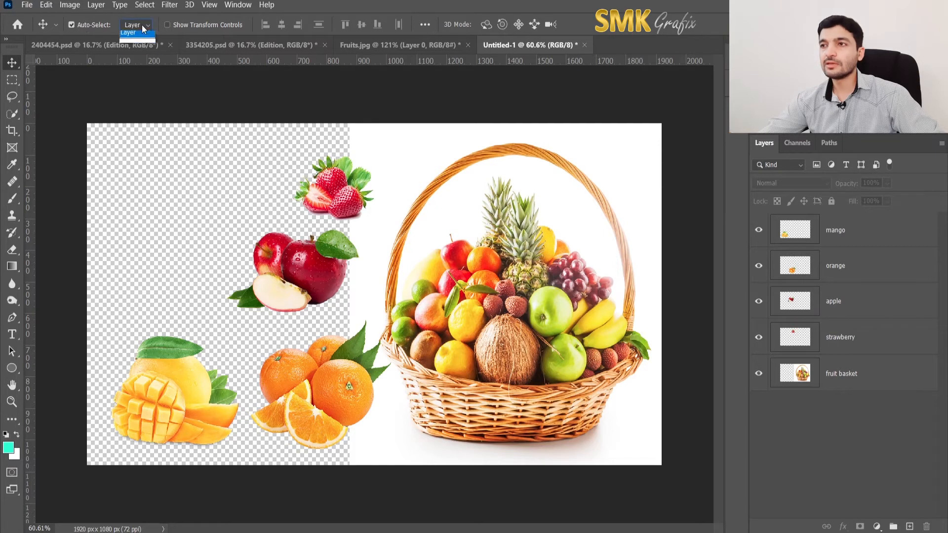
left_click(126, 46)
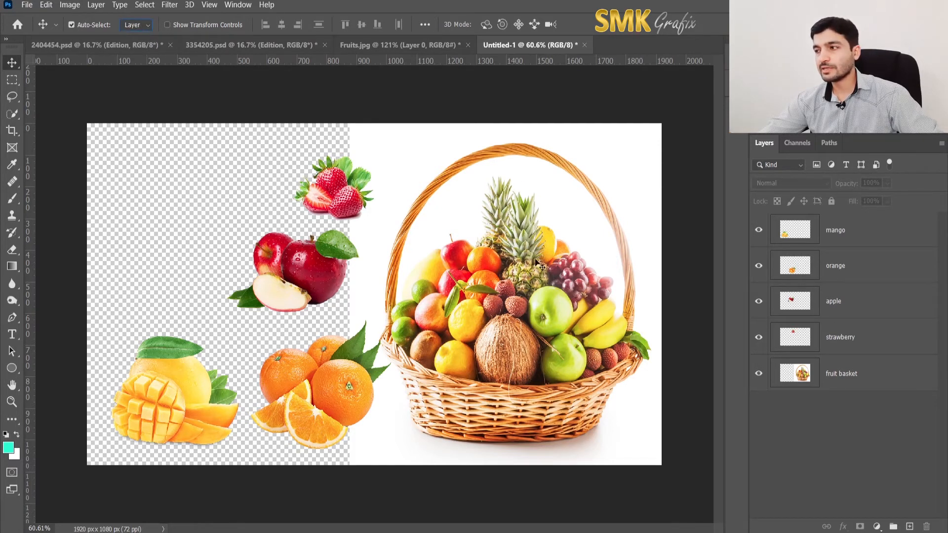
left_click(344, 201)
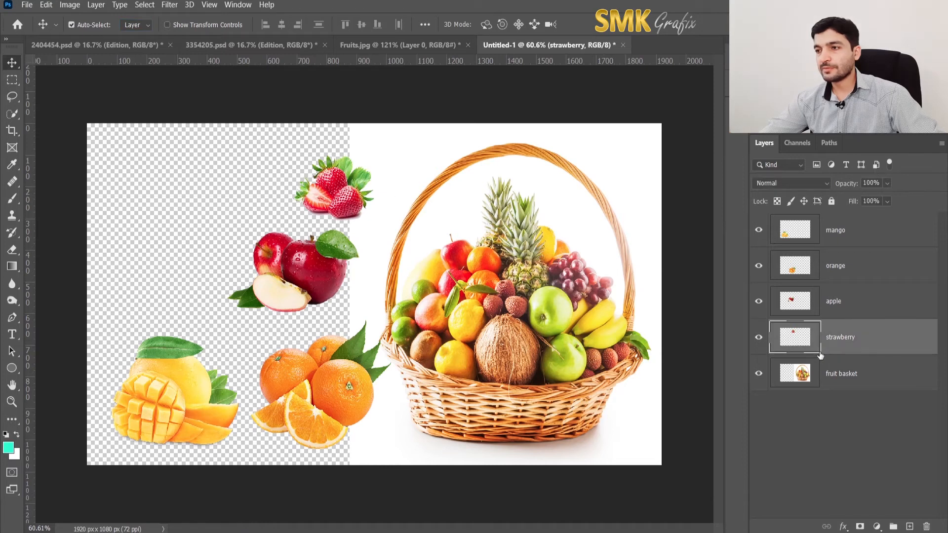
left_click(310, 278)
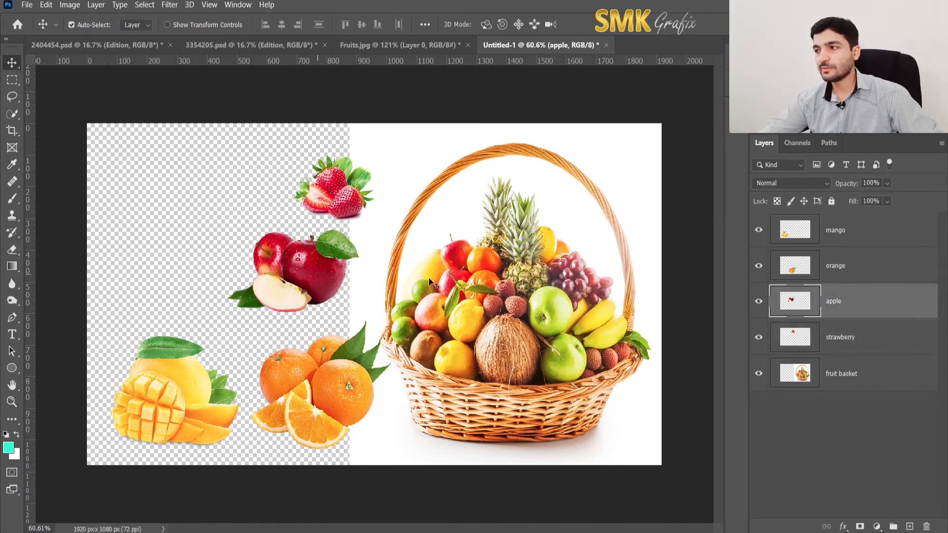
left_click(340, 405)
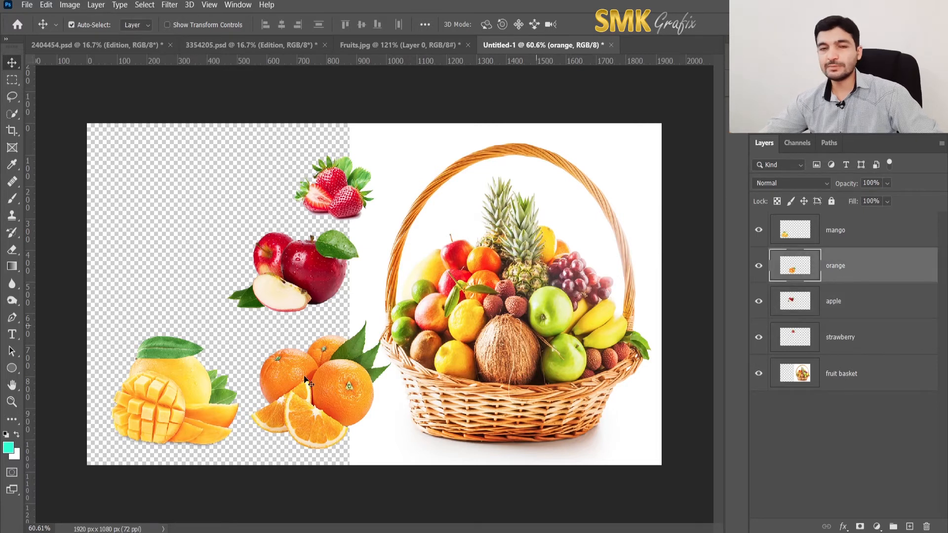
left_click(196, 401)
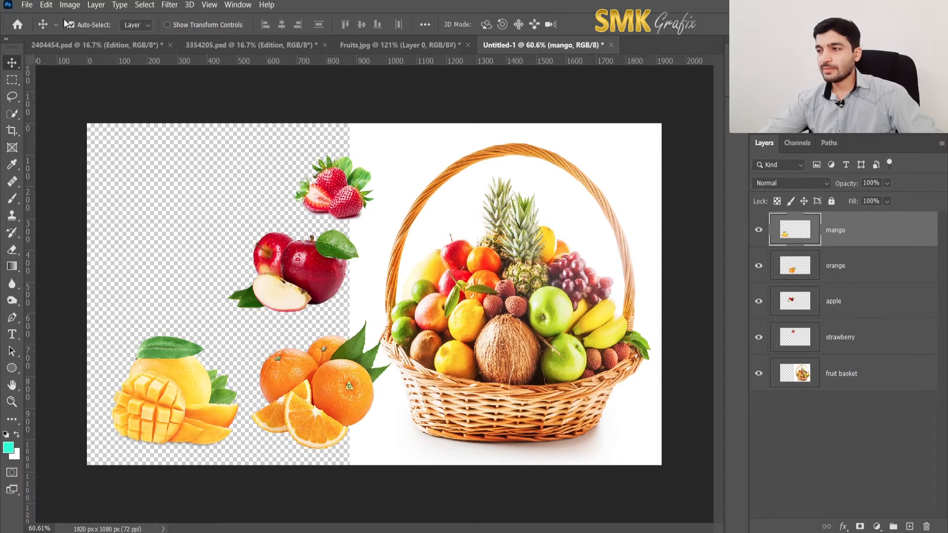
Select the orange layer on the canvas and try moving it, then shift the strawberries slightly up and to the left.
left_click(316, 391)
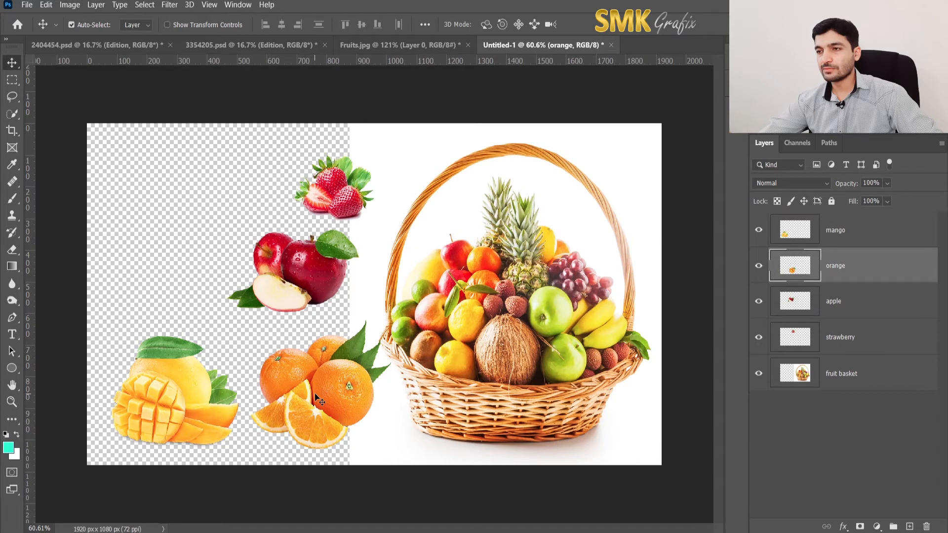
mouse_move(316, 395)
left_mouse_down()
mouse_move(188, 268)
mouse_move(154, 203)
mouse_move(200, 316)
mouse_move(332, 393)
mouse_move(321, 400)
left_mouse_up()
left_click(333, 193)
left_click_drag(335, 195, 362, 173)
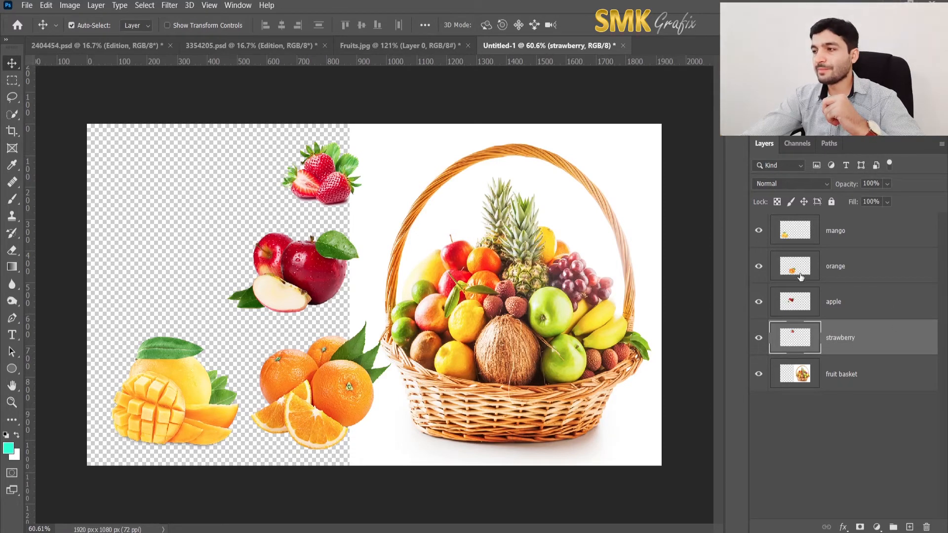
Reorder the apple layer below the fruit basket layer and shift the apples to the right, partly behind the basket's white background.
left_click(320, 277)
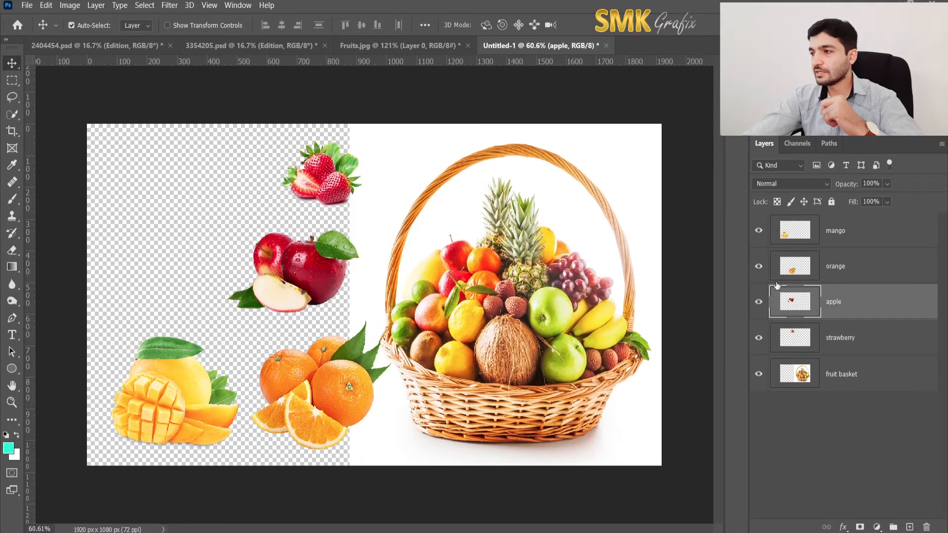
left_click_drag(799, 305, 810, 377)
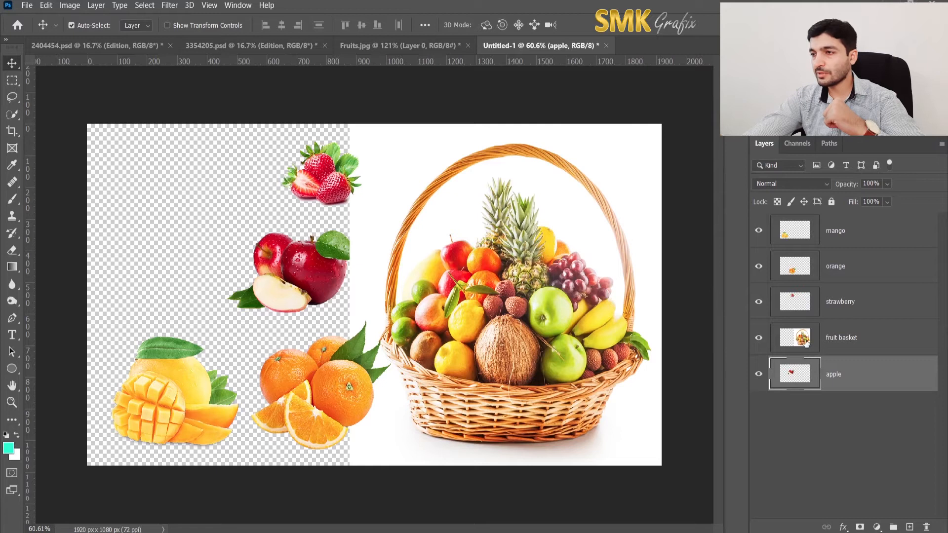
left_click_drag(285, 276, 313, 266)
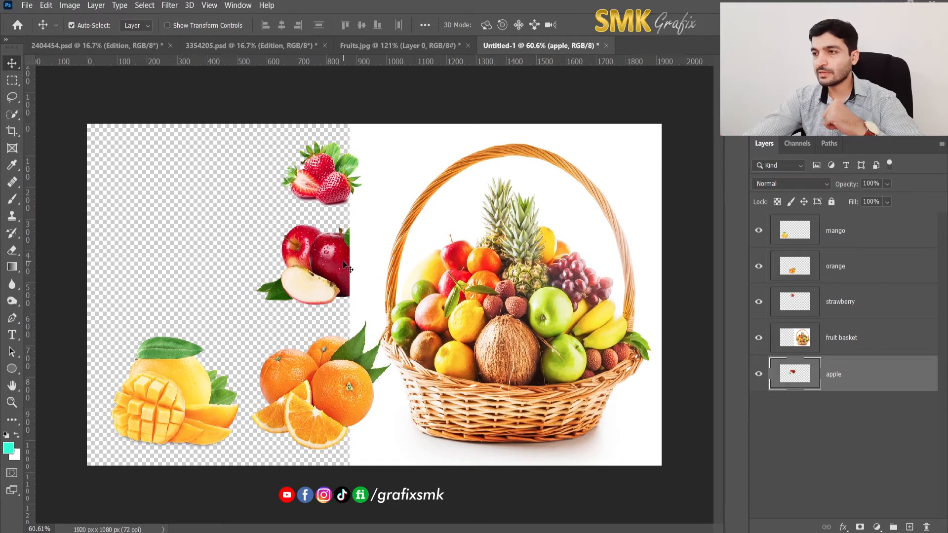
Move the strawberry layer to the bottom of the layer stack and shift the strawberries slightly right behind the basket's white background.
left_click_drag(331, 174, 324, 173)
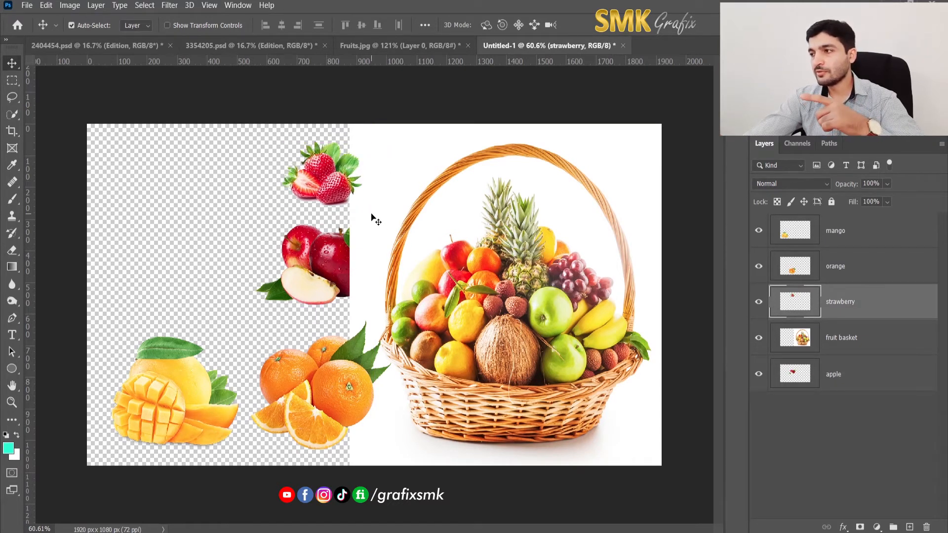
left_click_drag(804, 306, 810, 384)
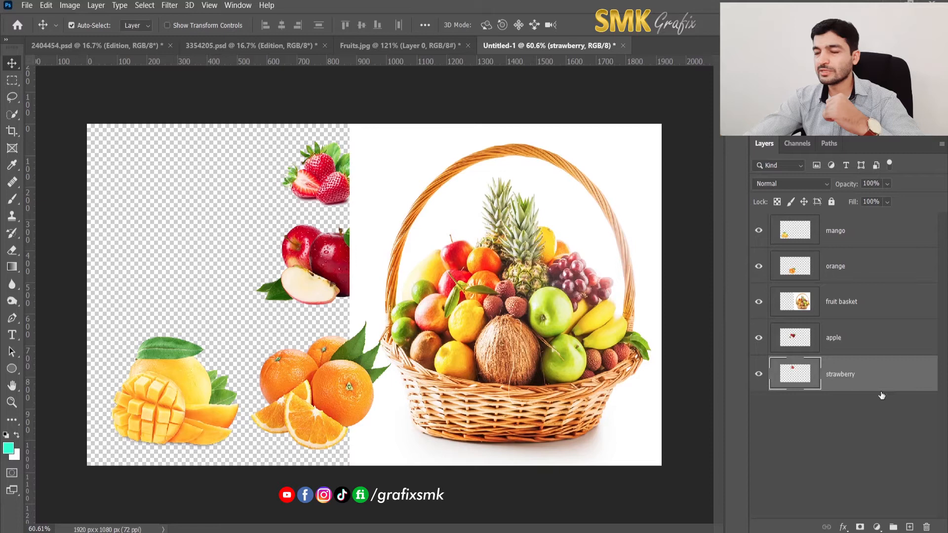
mouse_move(317, 192)
left_mouse_down()
mouse_move(330, 186)
mouse_move(328, 197)
left_mouse_up()
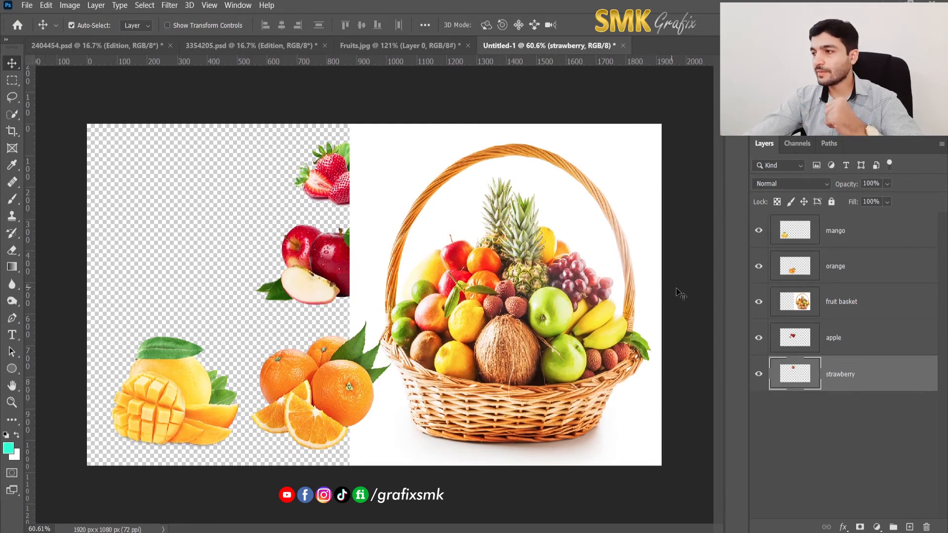
Place the mango layer between the apple and strawberry layers, move the mango up between their images, and shift the apples down.
left_click_drag(798, 238, 821, 352)
left_click(170, 384)
left_click_drag(169, 384, 317, 225)
left_click_drag(321, 266, 322, 307)
left_click(321, 242)
left_click_drag(322, 245, 313, 239)
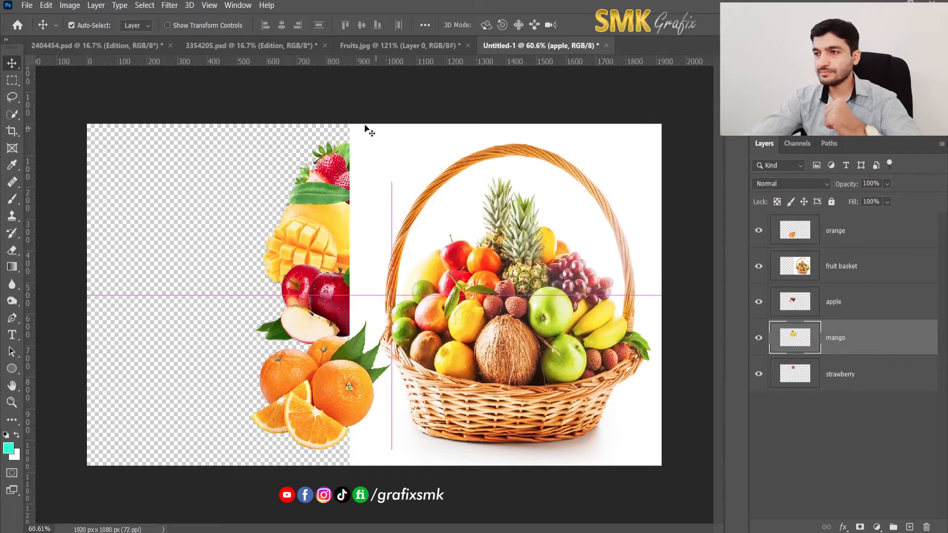
Nudge the strawberries slightly upward on the canvas and undo the last action.
left_click(333, 160)
left_click_drag(334, 160, 333, 157)
key("ctrl+z")
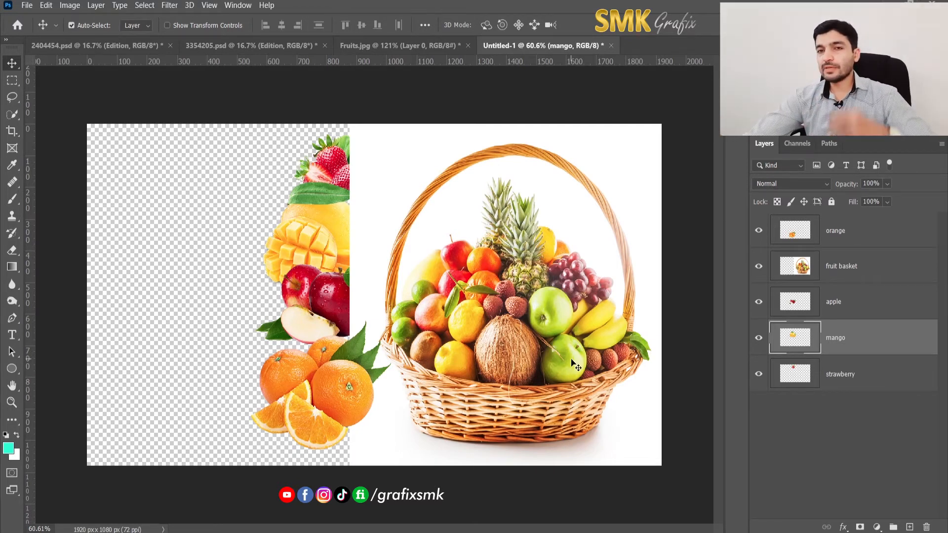
Create a new empty layer directly above the fruit basket layer.
left_click(828, 446)
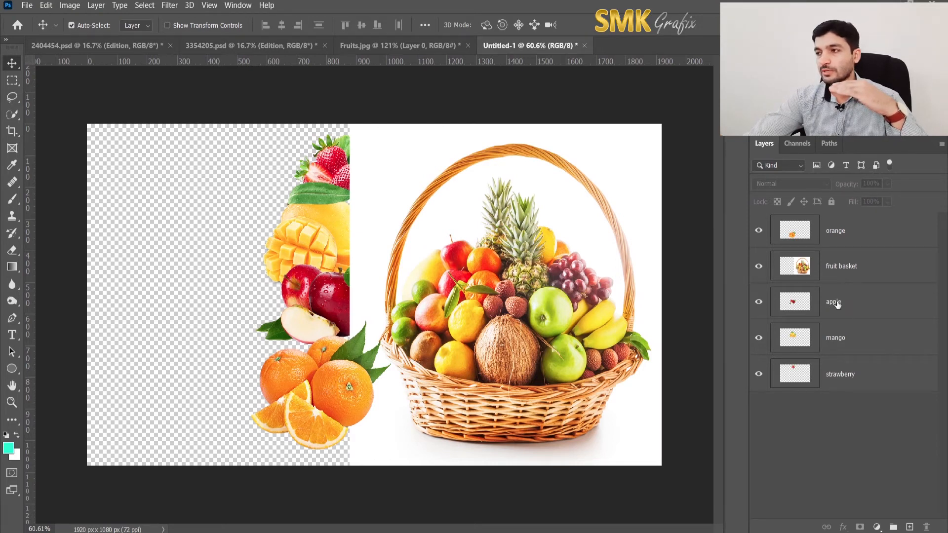
left_click(832, 271)
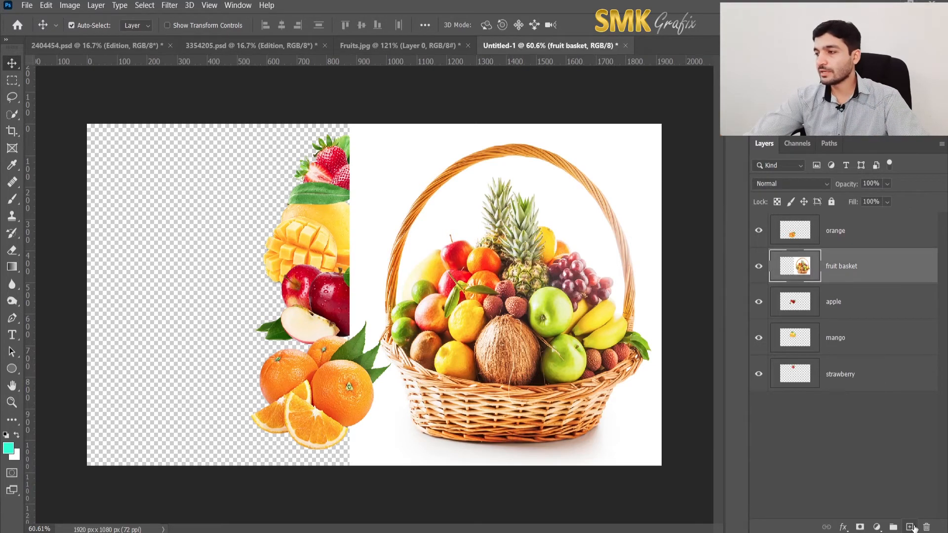
left_click(910, 528)
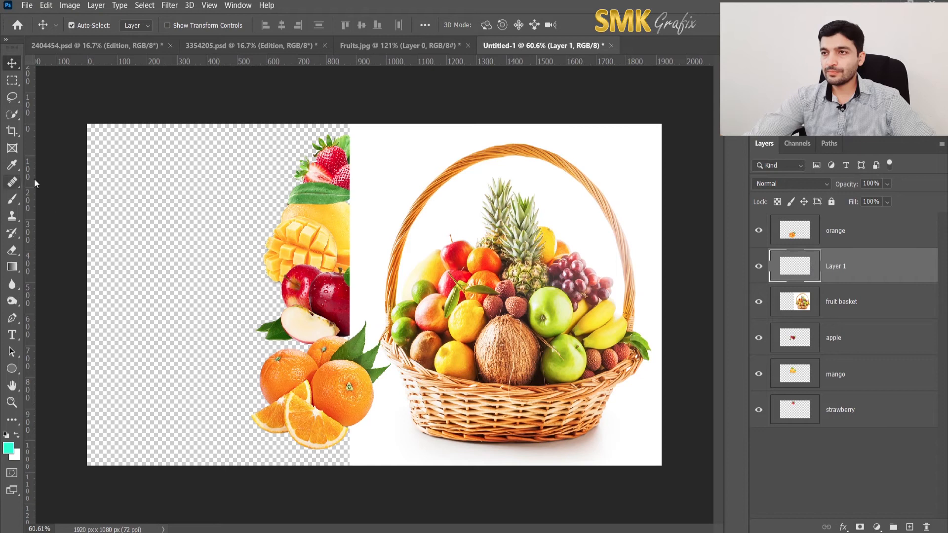
Set up the Brush tool with a size of 51 px and a hardness of 50%.
left_click(12, 199)
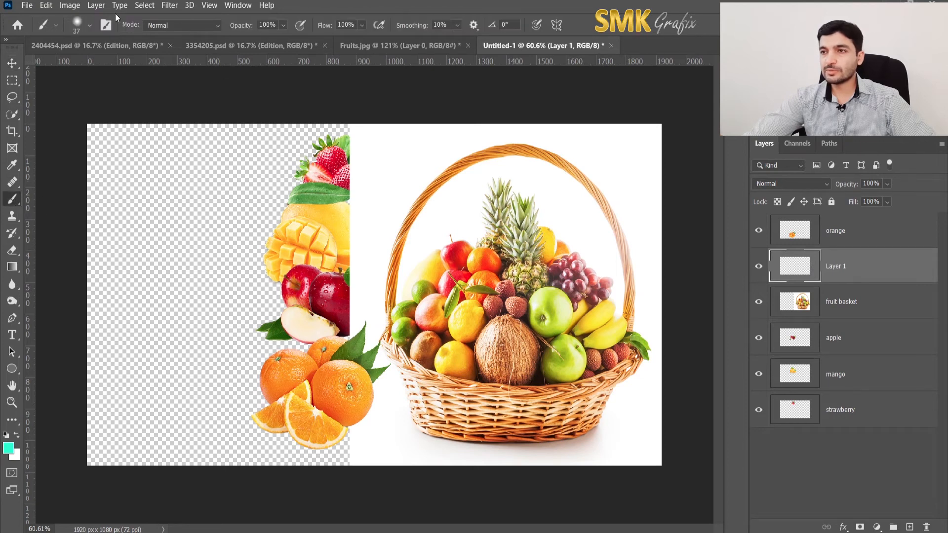
left_click(85, 26)
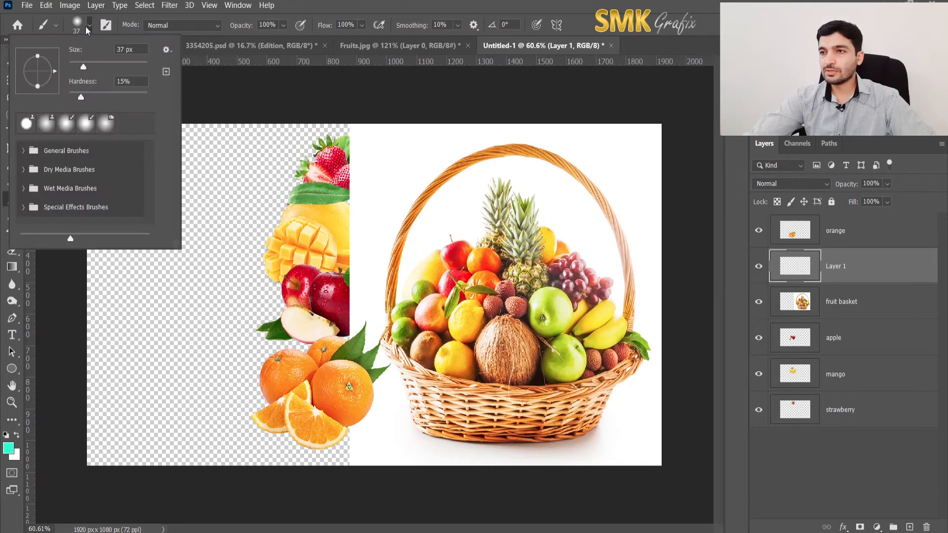
left_click_drag(83, 68, 90, 68)
left_click_drag(80, 101, 109, 98)
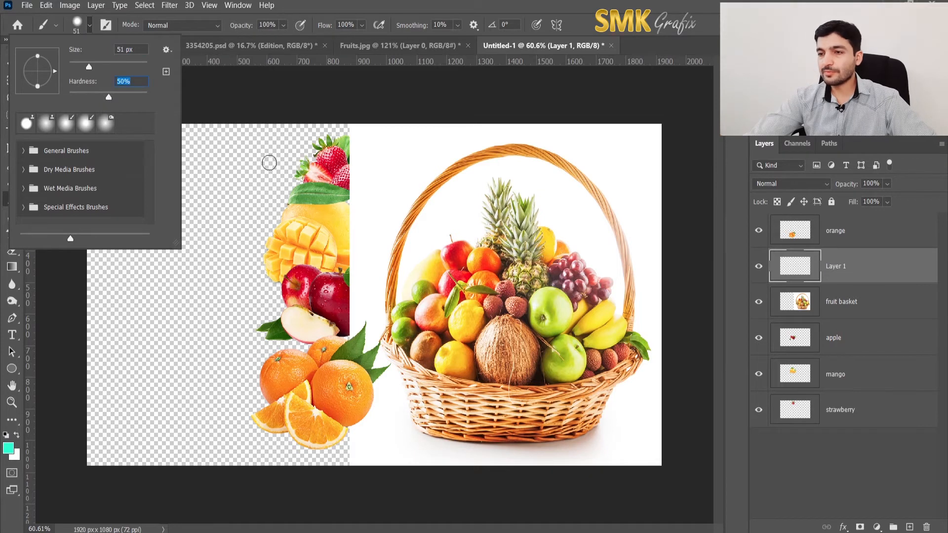
left_click(365, 18)
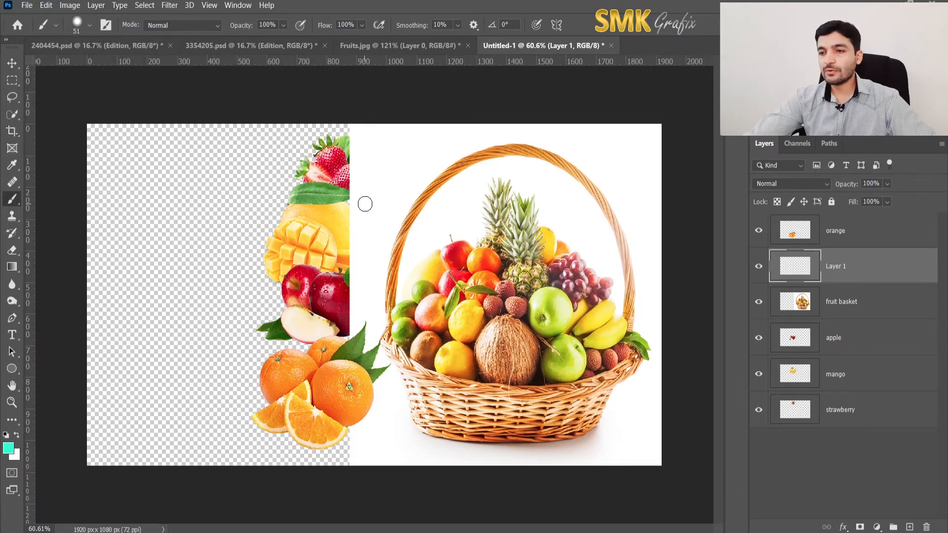
Change the foreground color to pure red, ff0000, and return to the Brush tool.
left_click(9, 449)
left_click_drag(617, 79, 307, 158)
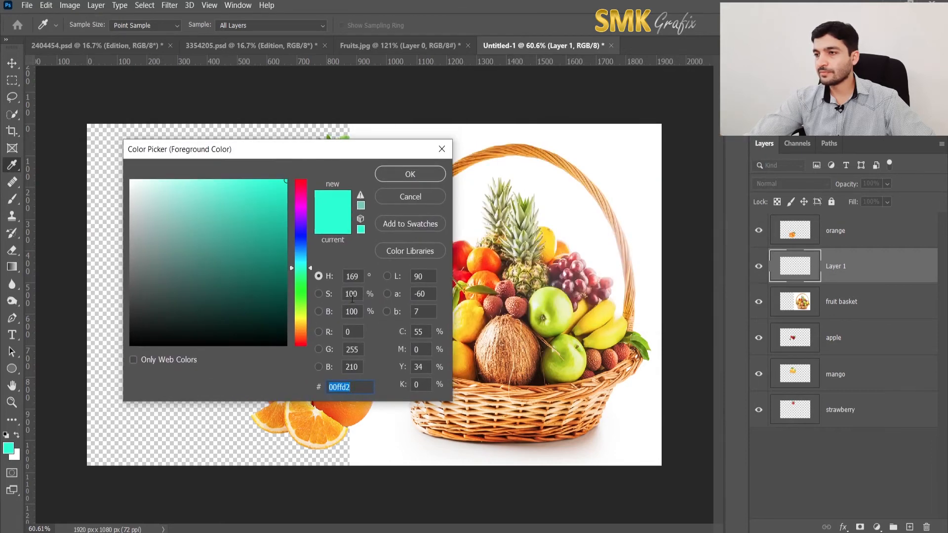
left_click_drag(306, 331, 306, 364)
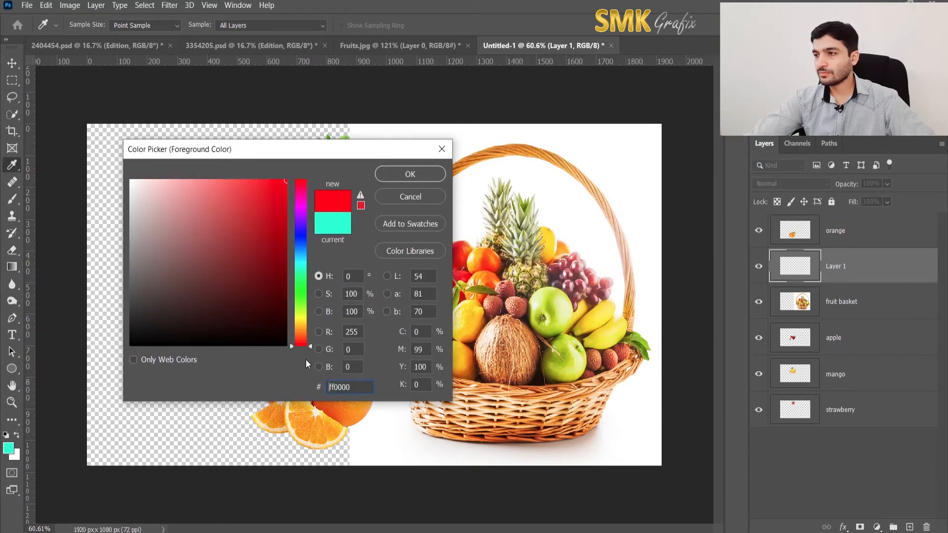
left_click(402, 176)
key("b")
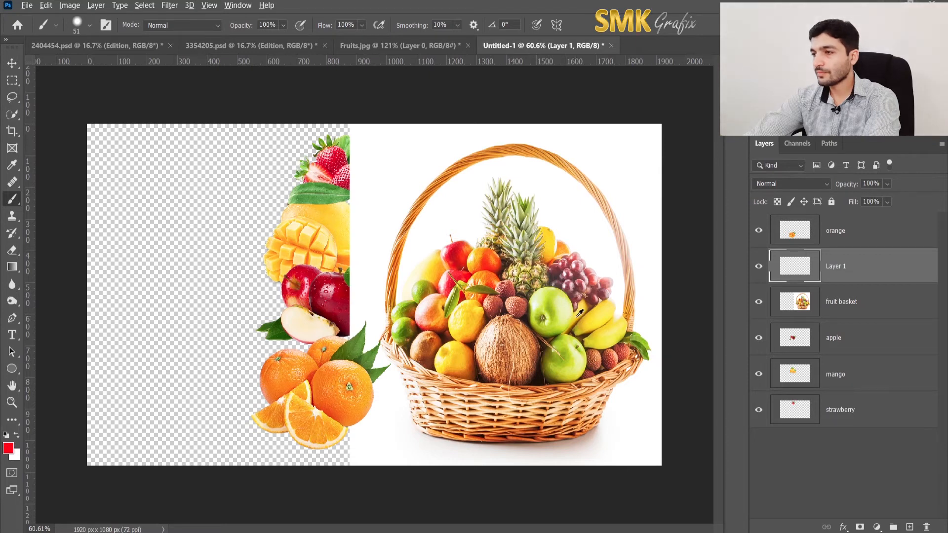
Paint red over the whole upper green apple in the basket on the new layer.
scroll(571, 315, "up", 3)
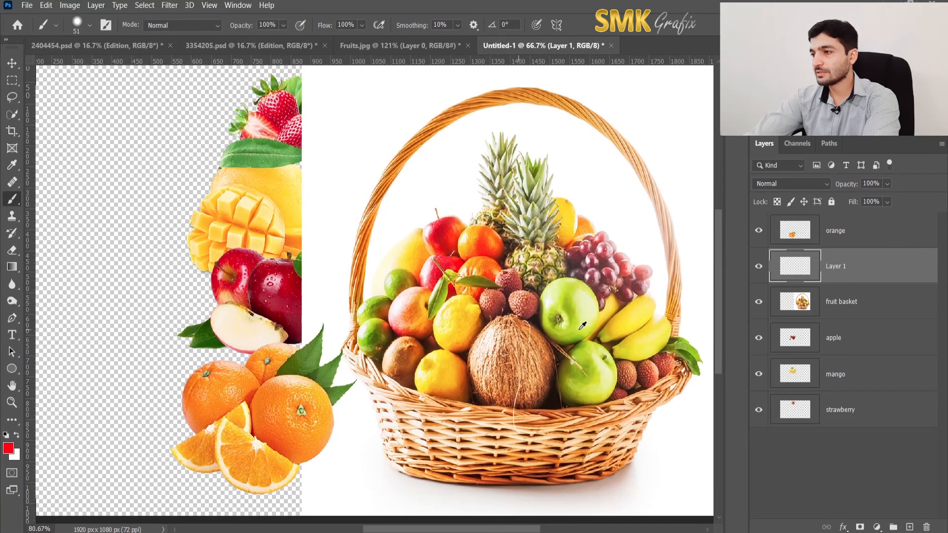
scroll(582, 326, "up", 5)
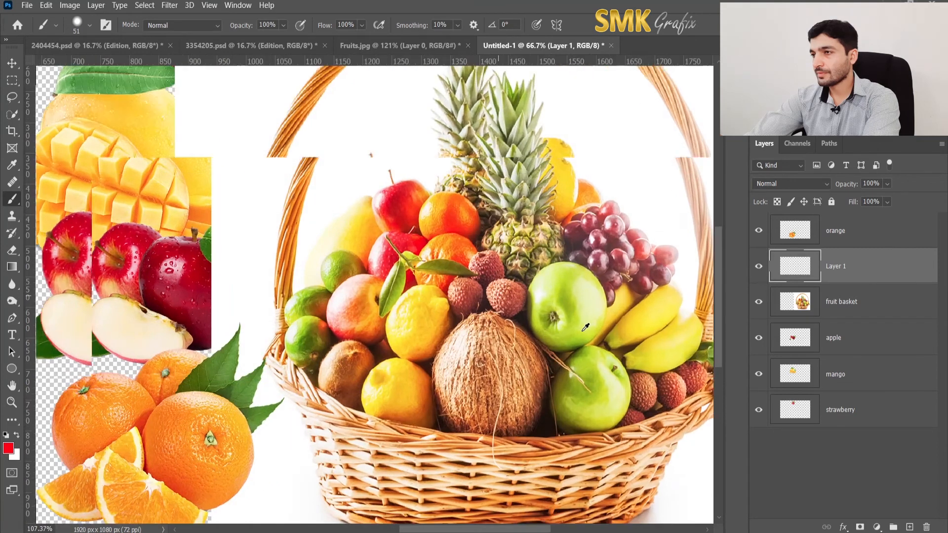
scroll(586, 327, "up", 4)
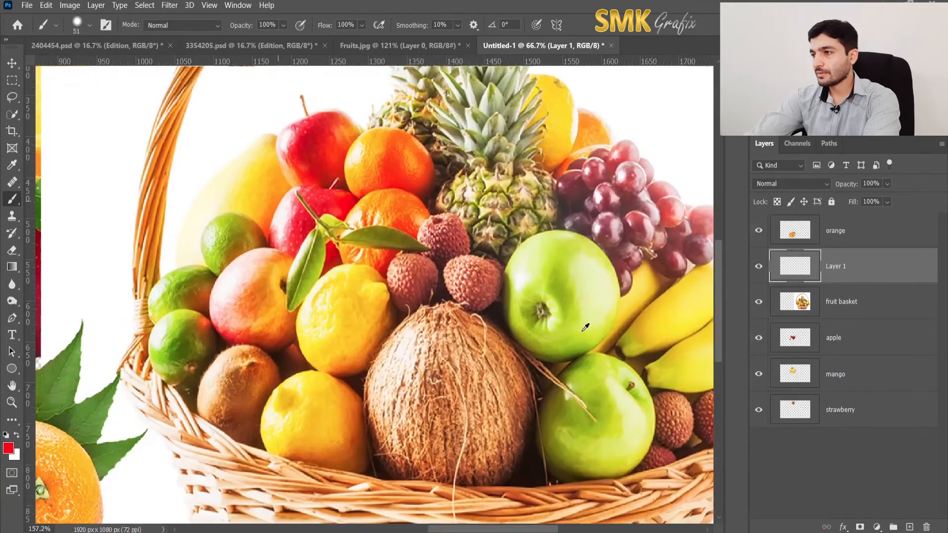
scroll(586, 327, "up", 4)
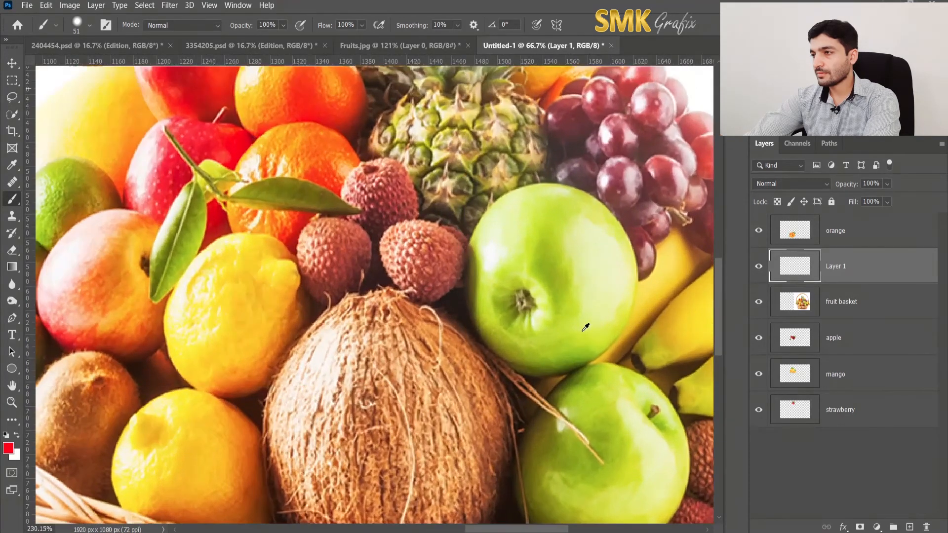
scroll(586, 327, "up", 4)
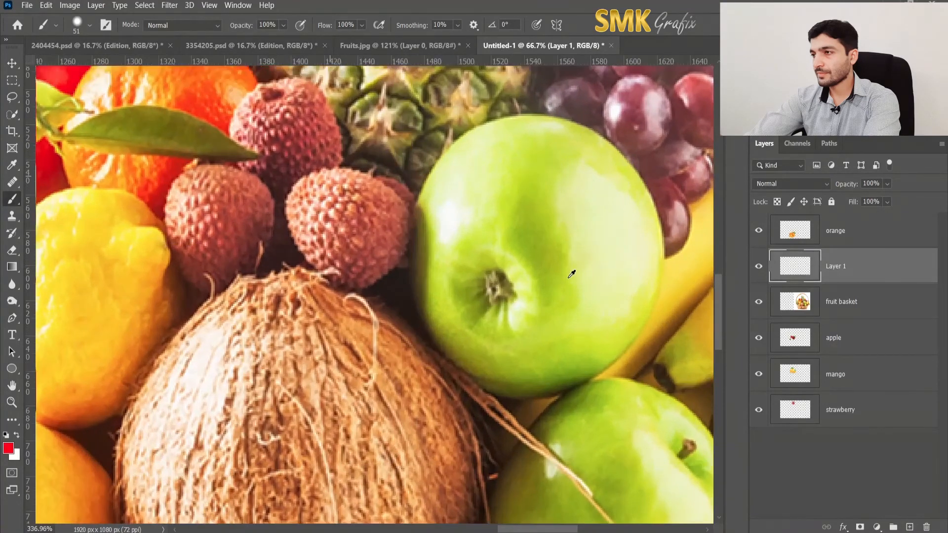
scroll(572, 274, "down", 3)
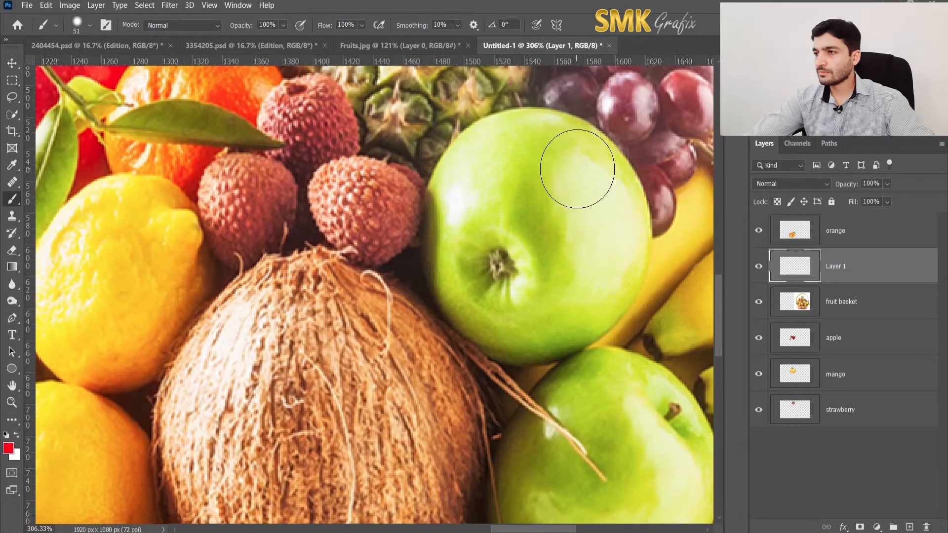
mouse_move(575, 161)
left_mouse_down()
mouse_move(548, 150)
mouse_move(496, 159)
mouse_move(470, 184)
mouse_move(463, 242)
mouse_move(479, 304)
mouse_move(524, 329)
mouse_move(581, 302)
mouse_move(608, 267)
mouse_move(614, 212)
mouse_move(584, 172)
mouse_move(601, 188)
mouse_move(617, 246)
mouse_move(581, 282)
mouse_move(517, 182)
mouse_move(479, 170)
mouse_move(525, 146)
mouse_move(462, 205)
mouse_move(496, 242)
left_mouse_up()
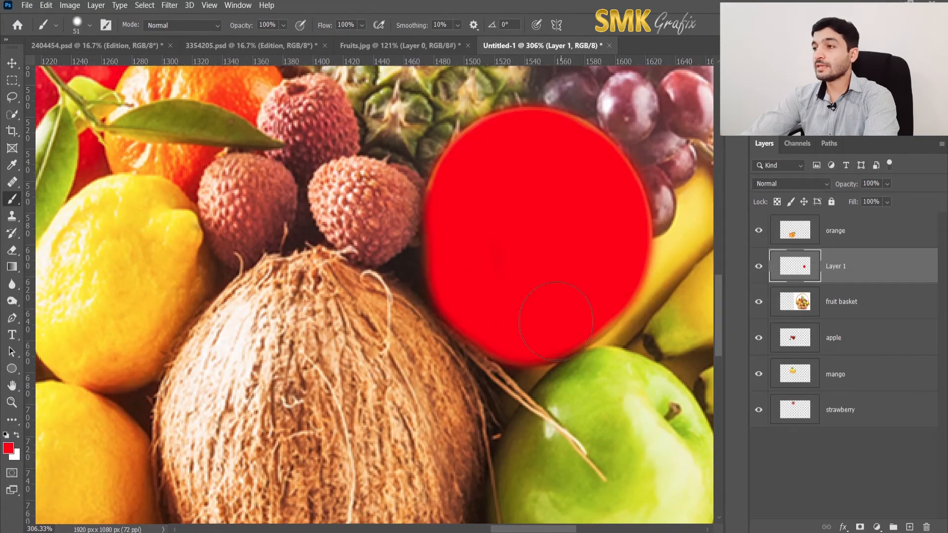
Rename the newly painted layer above the fruit basket layer as red.
scroll(539, 361, "down", 2)
scroll(540, 361, "down", 2)
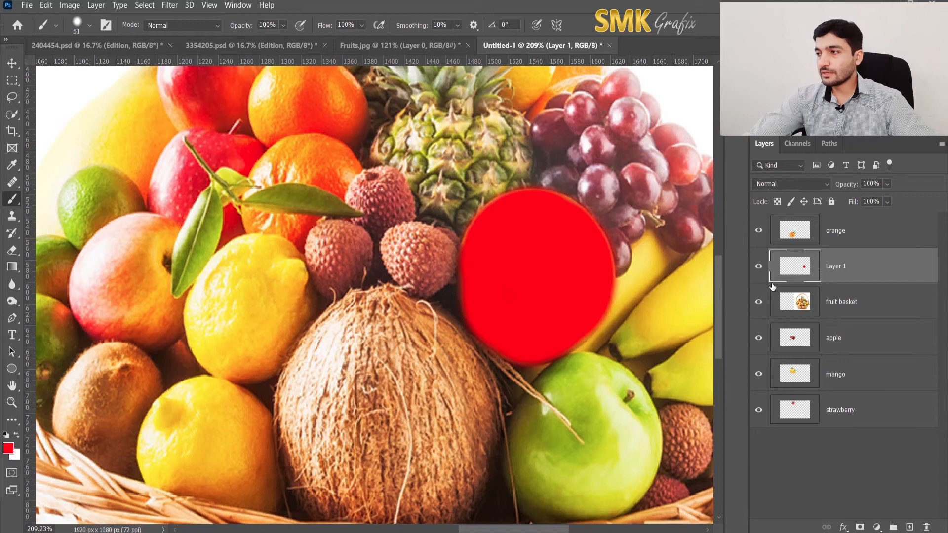
double_click(840, 270)
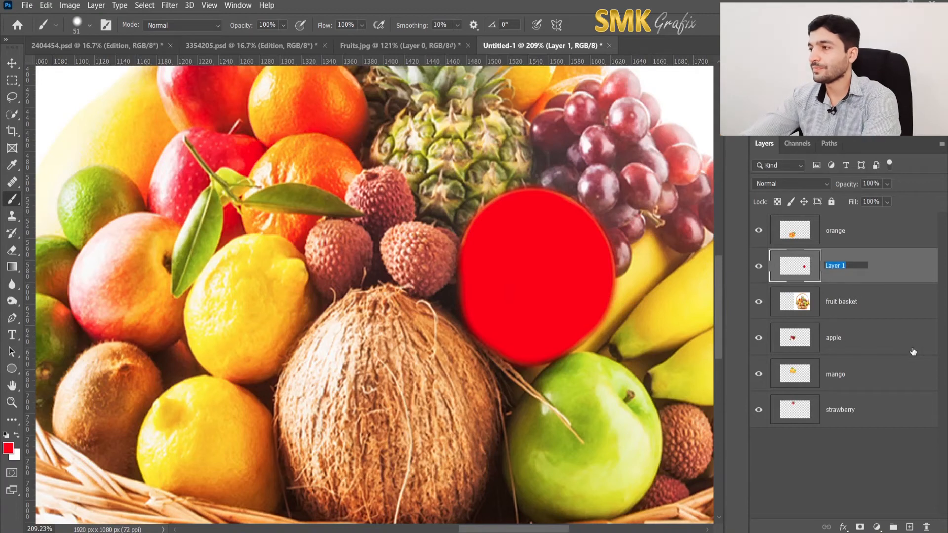
type("red")
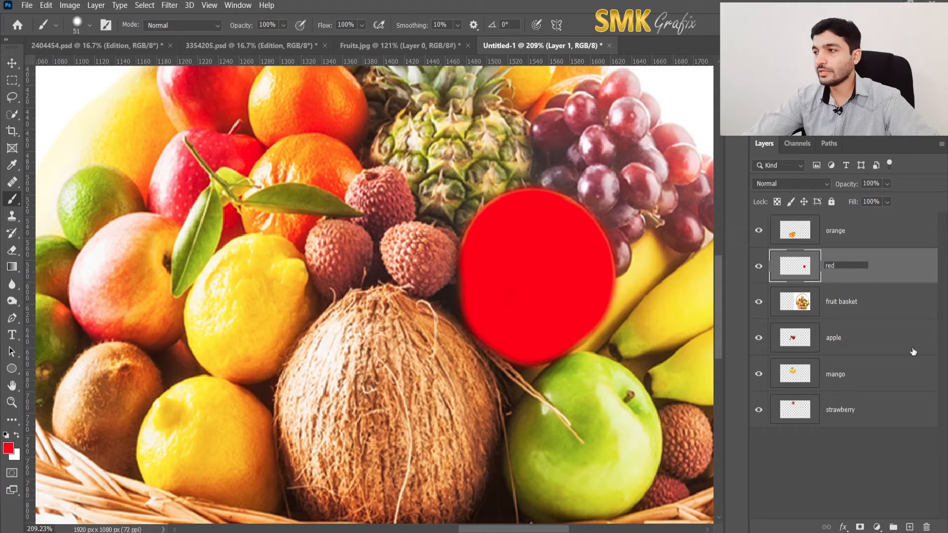
key("Return")
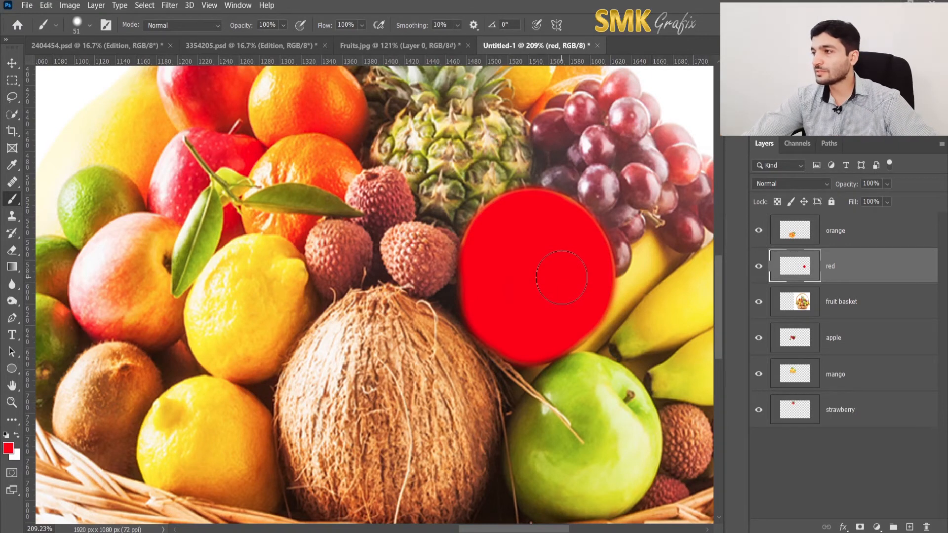
Lower the opacity of the red layer to 50%.
left_click(887, 186)
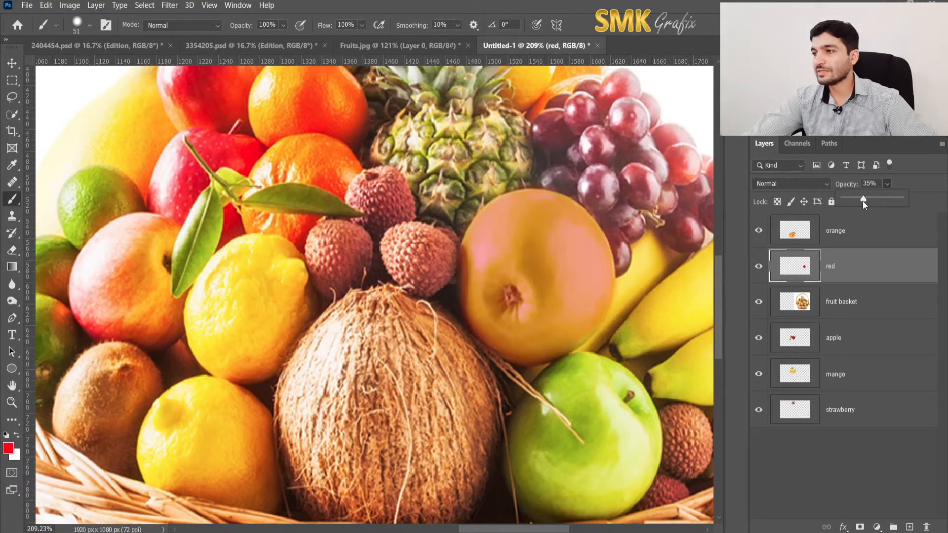
left_click_drag(860, 201, 873, 200)
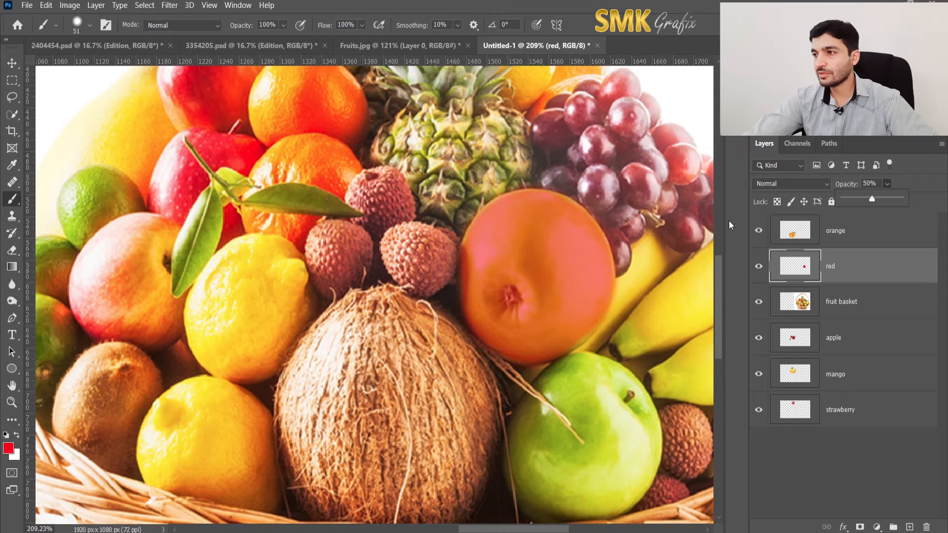
left_click(740, 238)
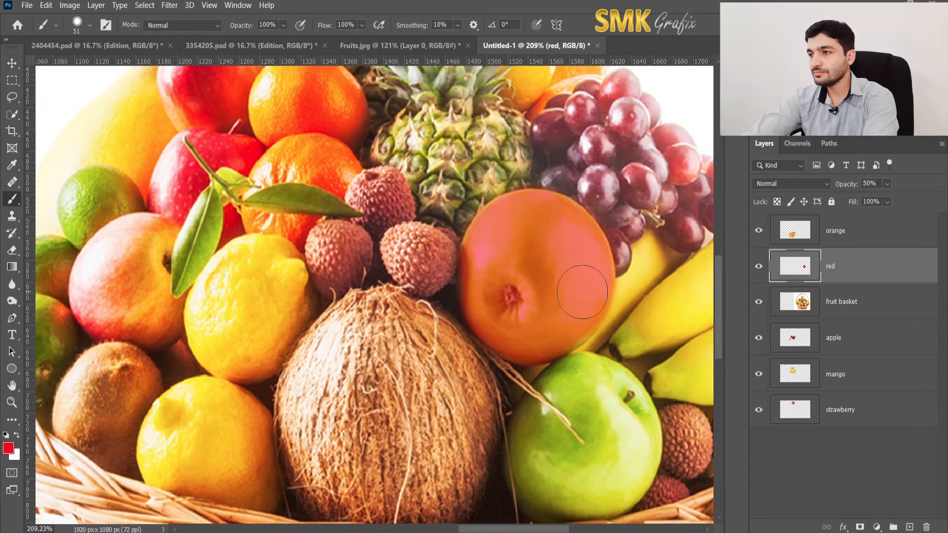
Hide the red layer and show it again to compare the basket's apple with and without the red tint.
scroll(546, 289, "down", 1)
scroll(549, 286, "down", 4)
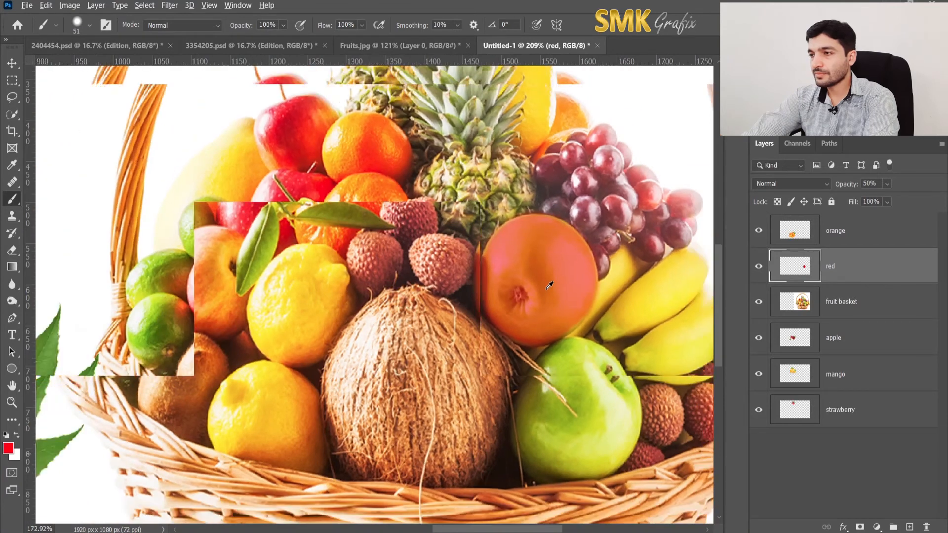
scroll(549, 285, "down", 4)
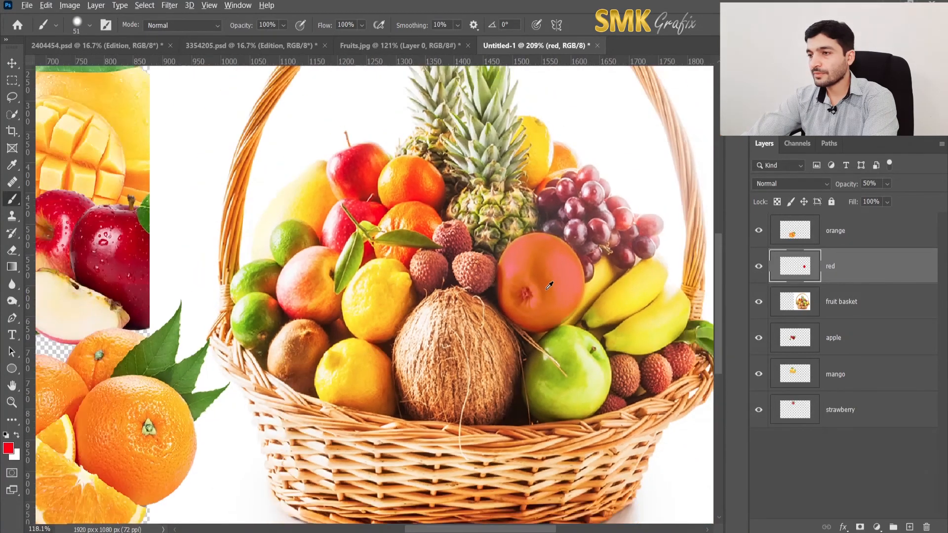
scroll(549, 285, "down", 3)
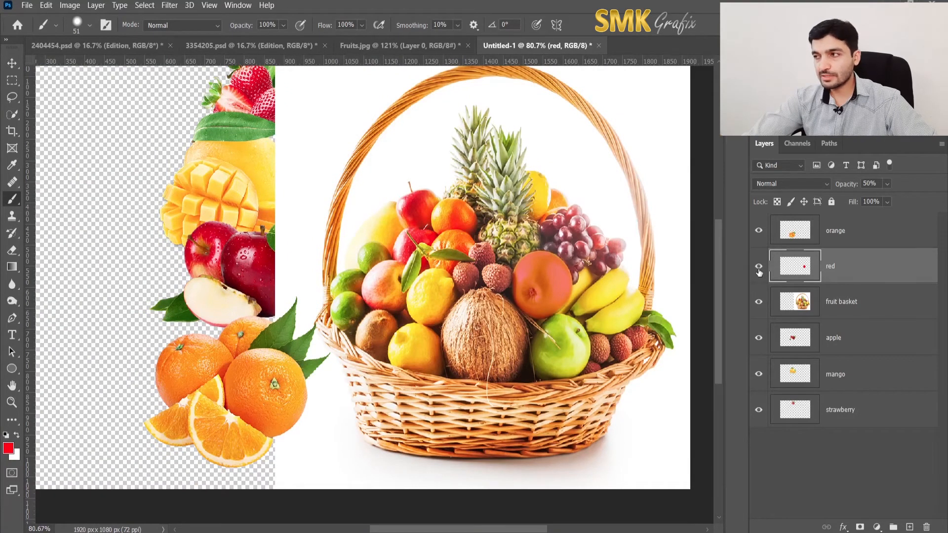
left_click(759, 267)
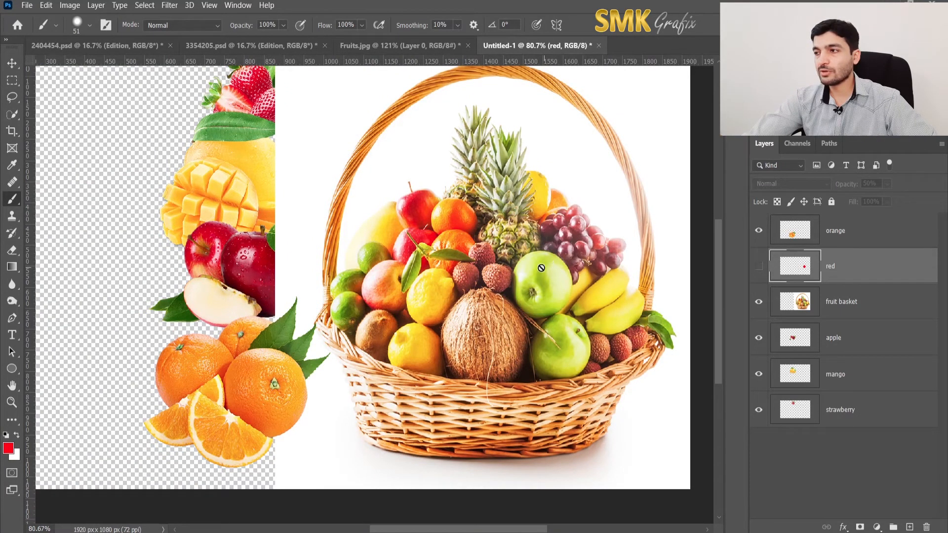
left_click(760, 269)
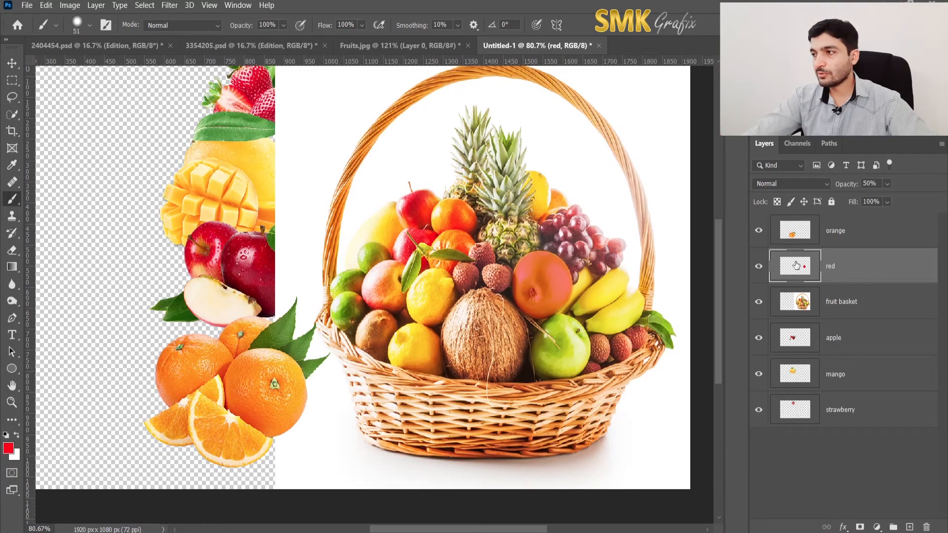
Try deleting the red layer, and undo the deletion.
right_click(853, 268)
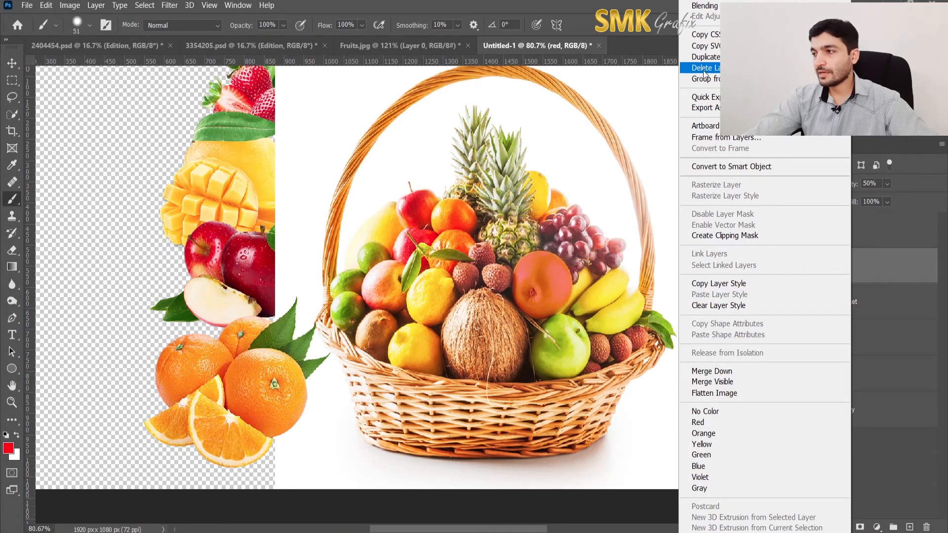
left_click(896, 268)
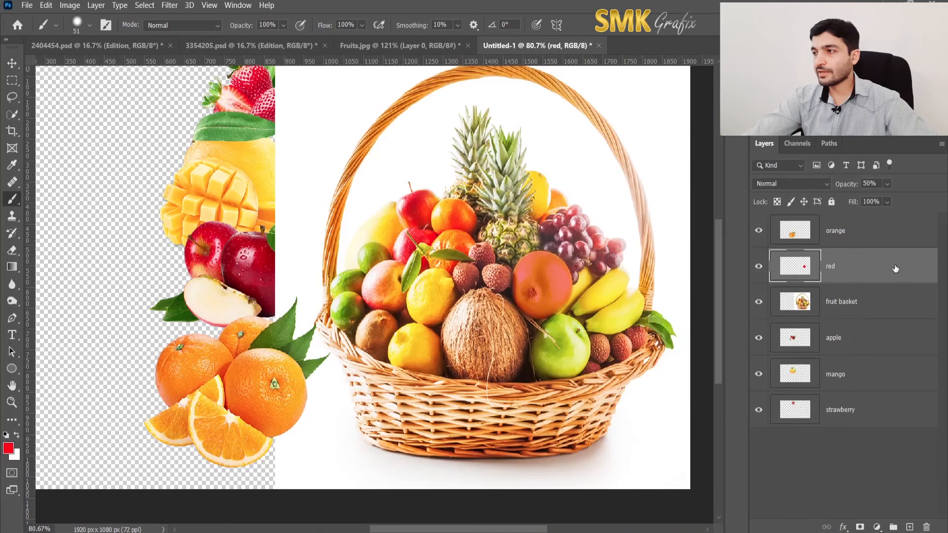
left_click_drag(800, 269, 925, 527)
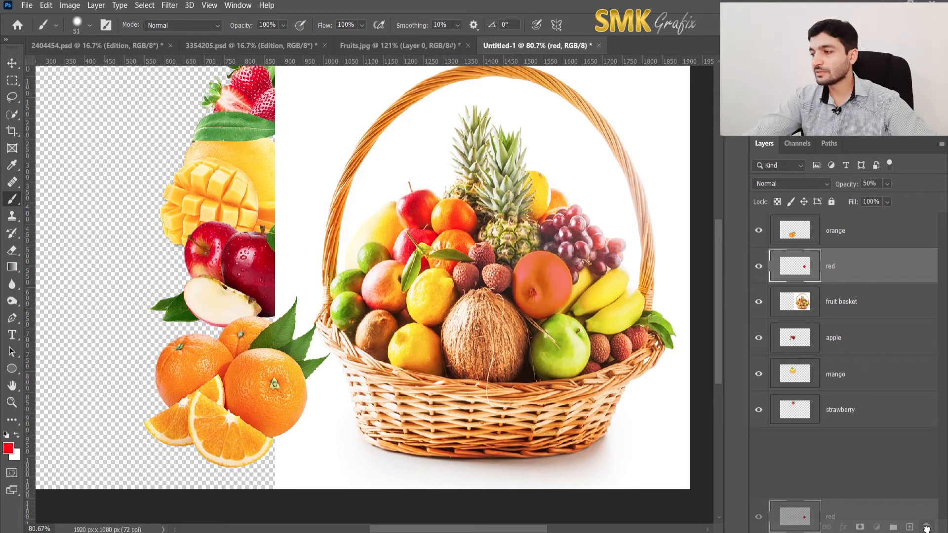
left_click_drag(929, 528, 925, 527)
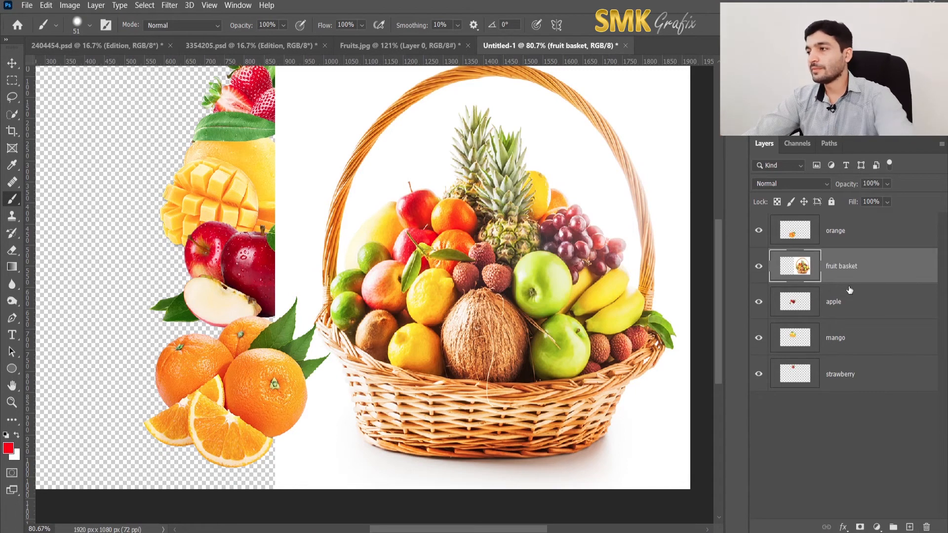
key("ctrl+z")
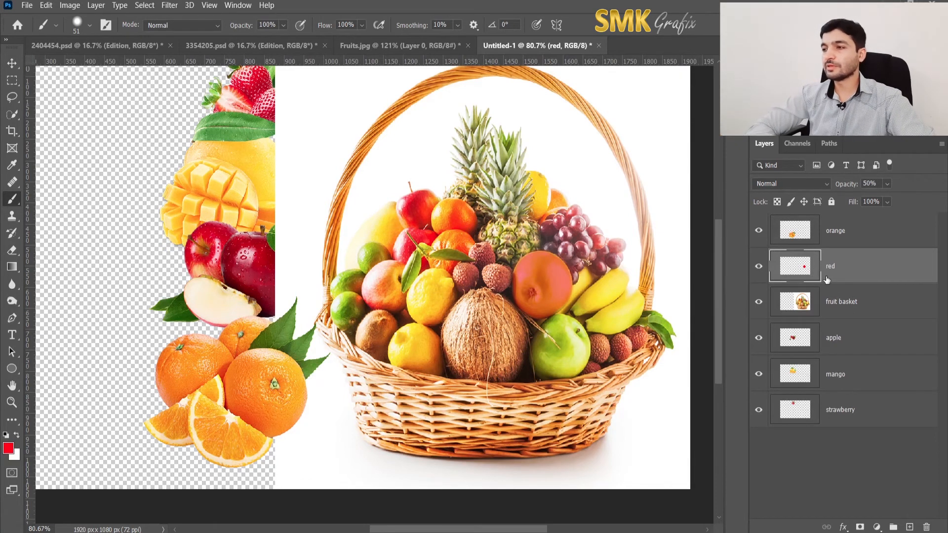
Delete the red layer.
key("Delete")
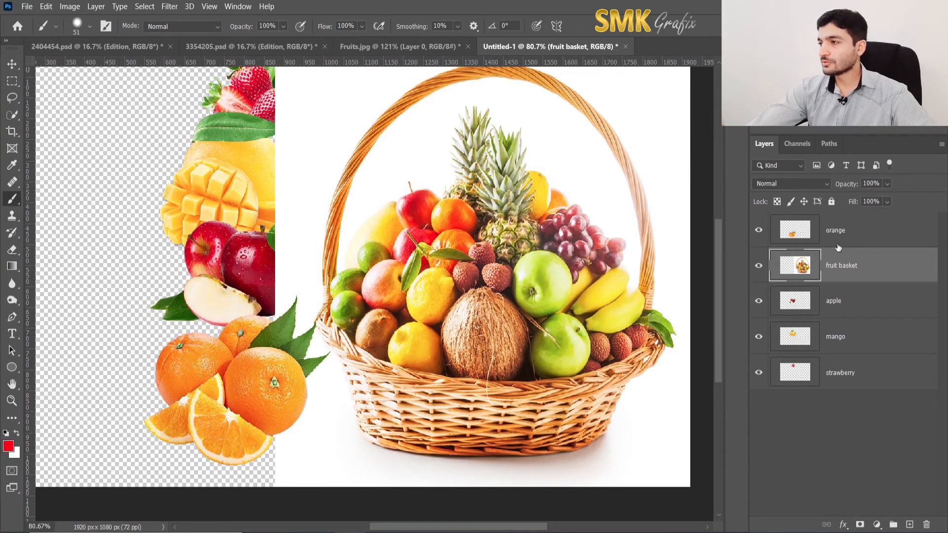
Enlarge the orange layer to about 163% with Free Transform and move the oranges to the left of the basket.
left_click(794, 238)
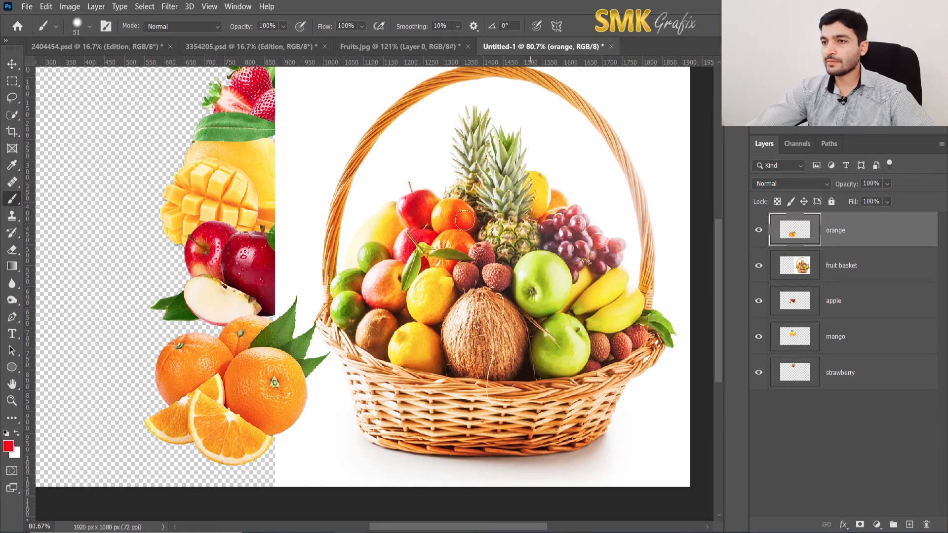
left_click(46, 7)
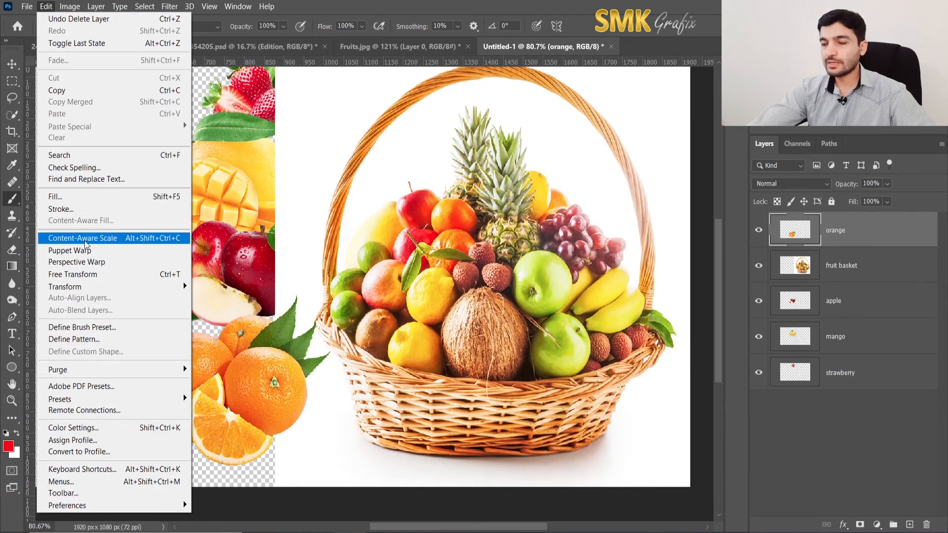
left_click(86, 278)
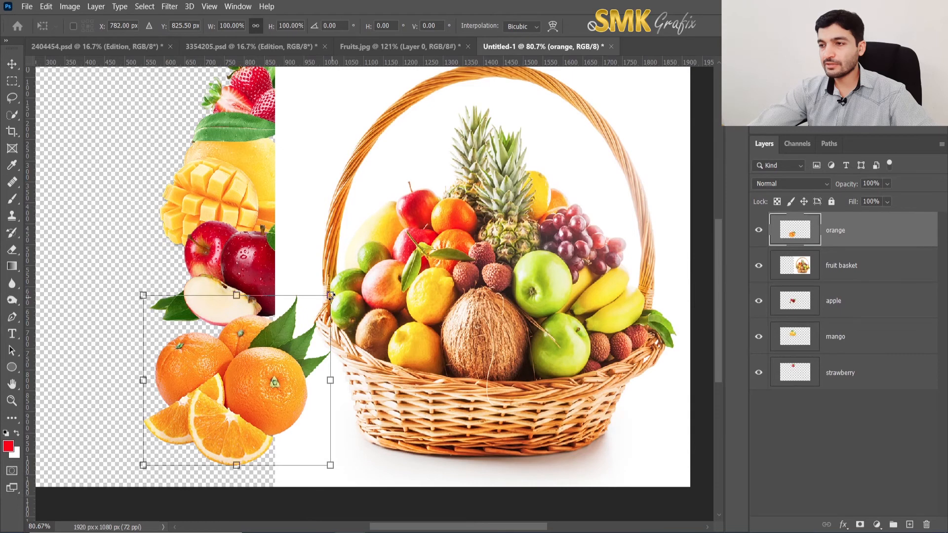
left_click_drag(330, 295, 439, 176)
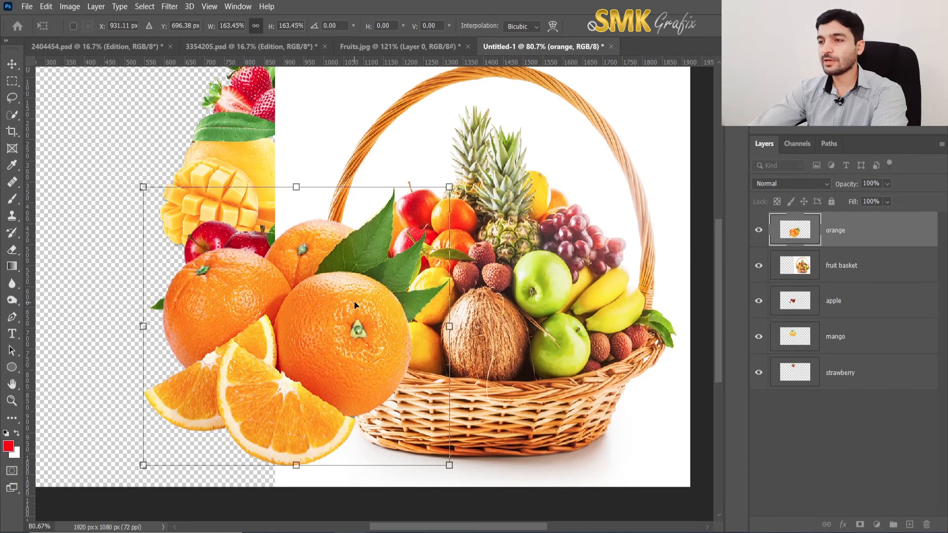
left_click_drag(312, 306, 254, 289)
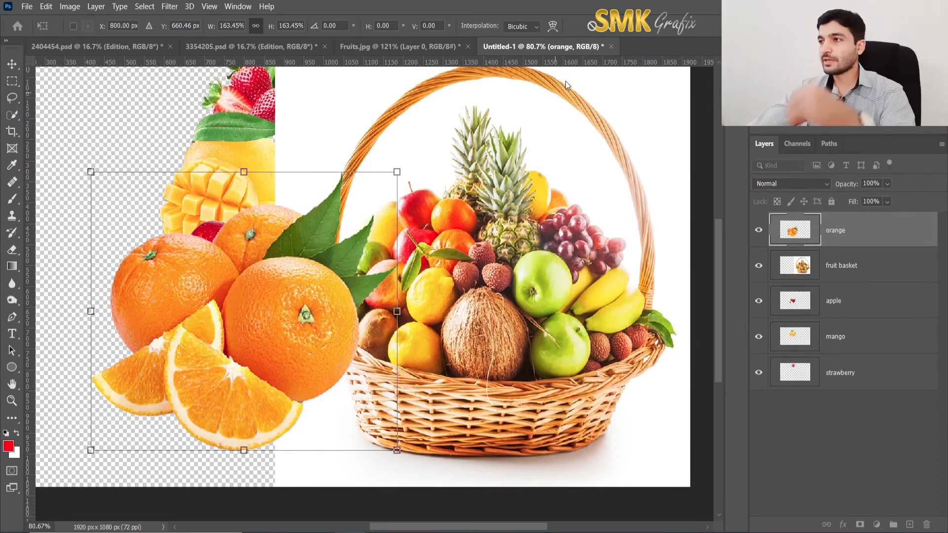
left_click(614, 28)
key("b")
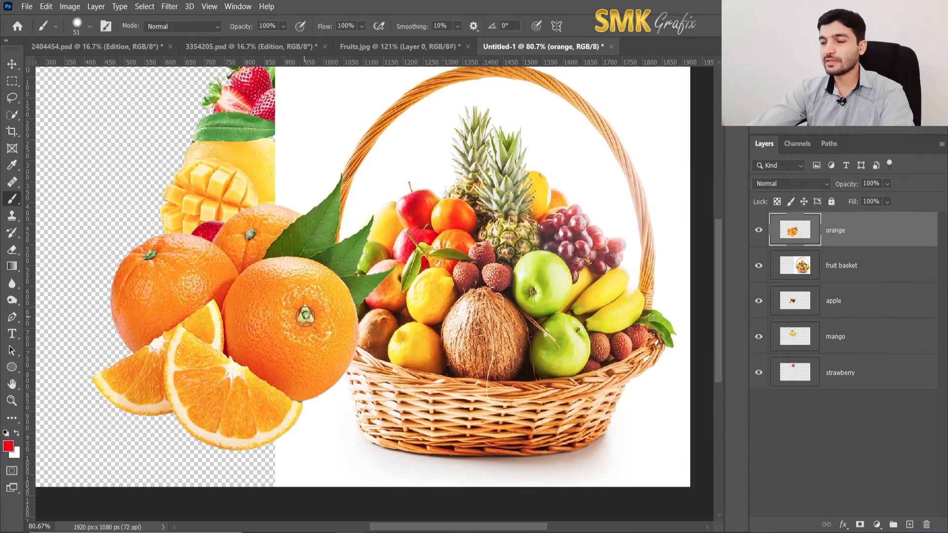
left_click(11, 65)
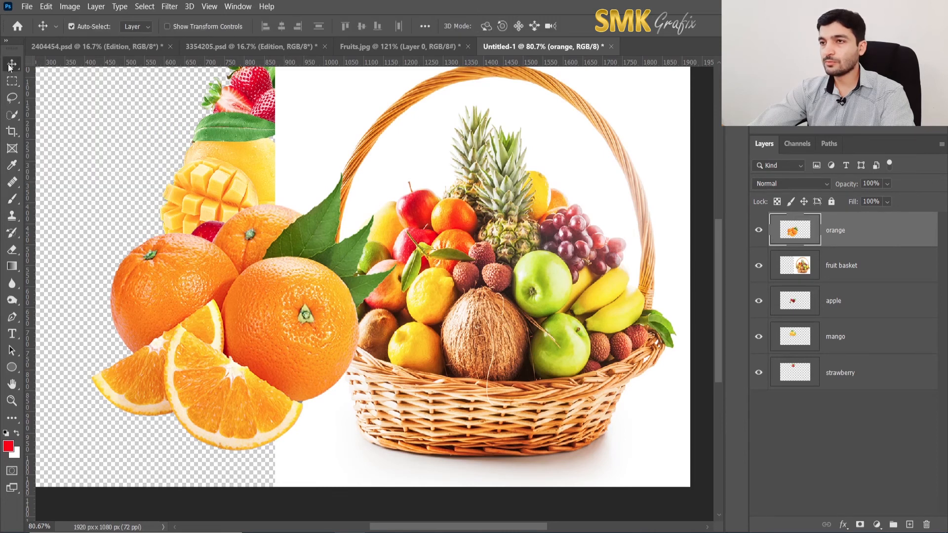
left_click_drag(265, 306, 193, 341)
Bring the apple layer to the top of the layer stack and move the apples up over the mango.
left_click_drag(795, 307, 791, 228)
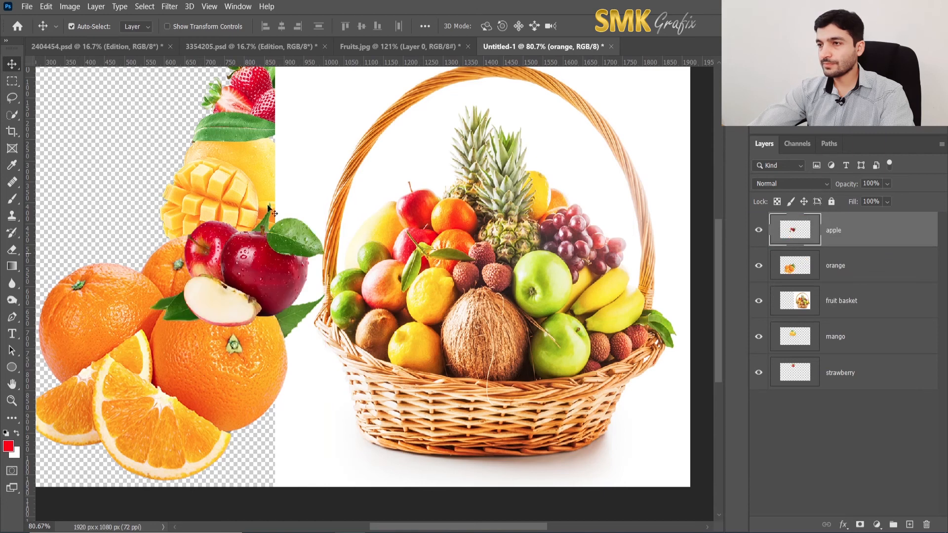
left_click_drag(253, 270, 284, 173)
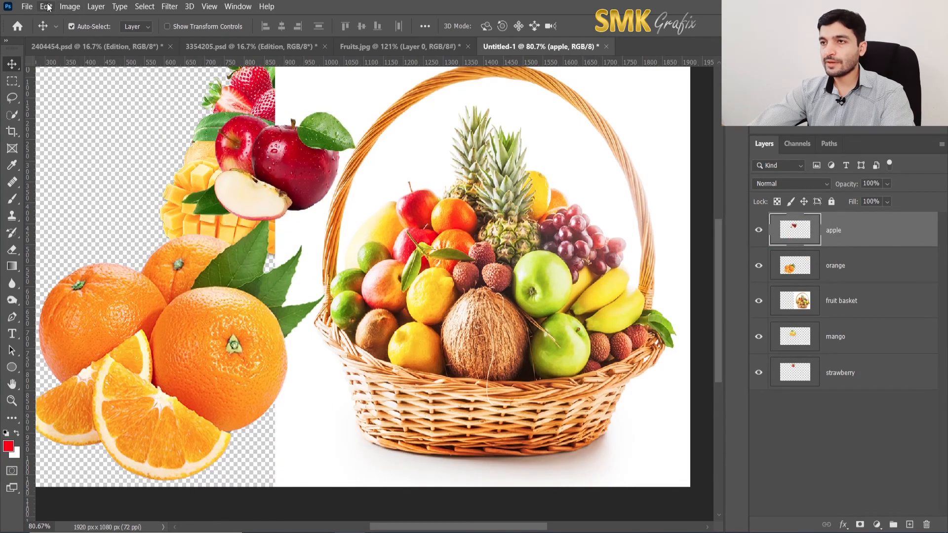
Scale the apples to about 161% with Free Transform and place them directly above the oranges.
left_click(47, 6)
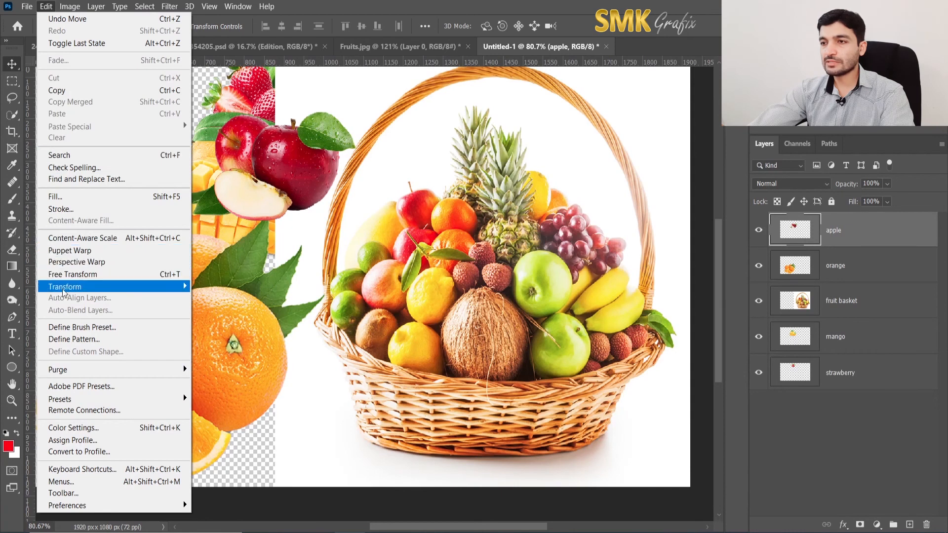
left_click(295, 6)
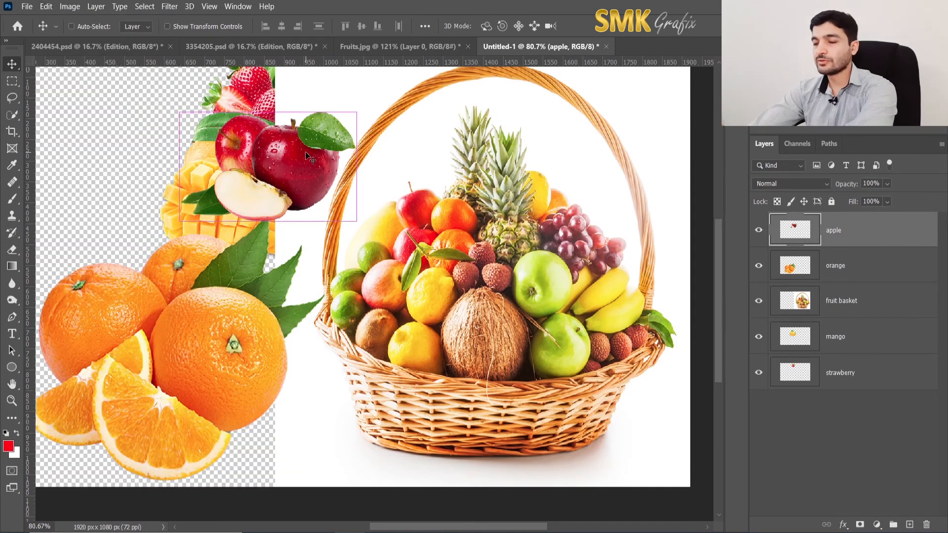
key("ctrl+t")
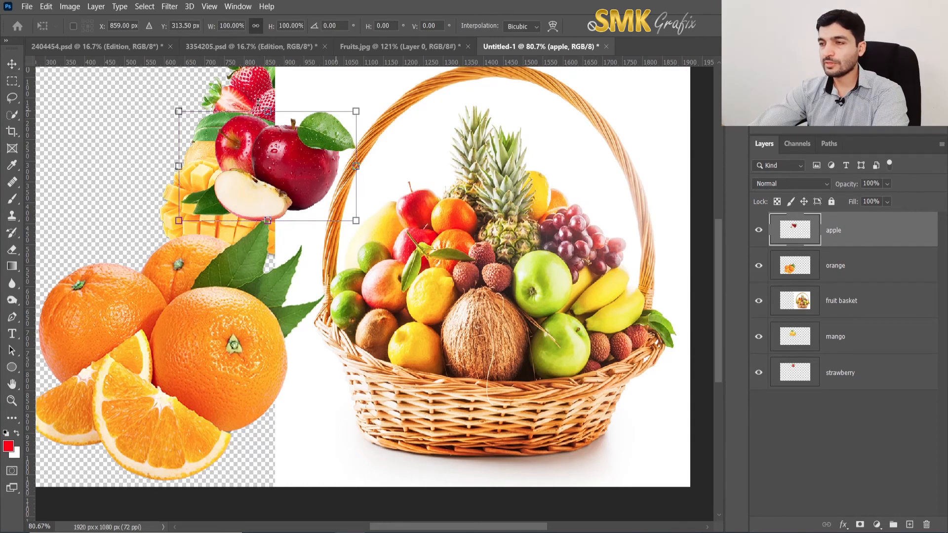
left_click_drag(366, 230, 455, 288)
left_click_drag(308, 177, 167, 153)
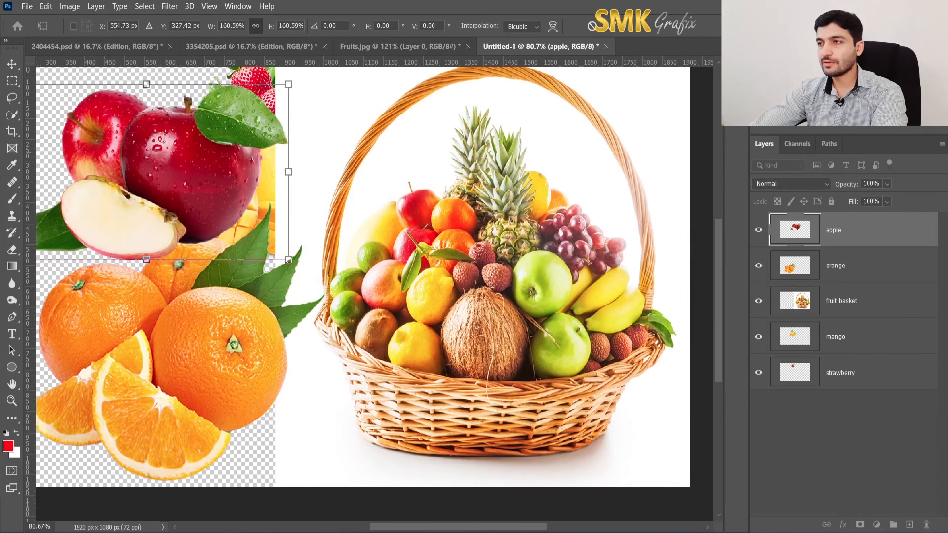
key("Return")
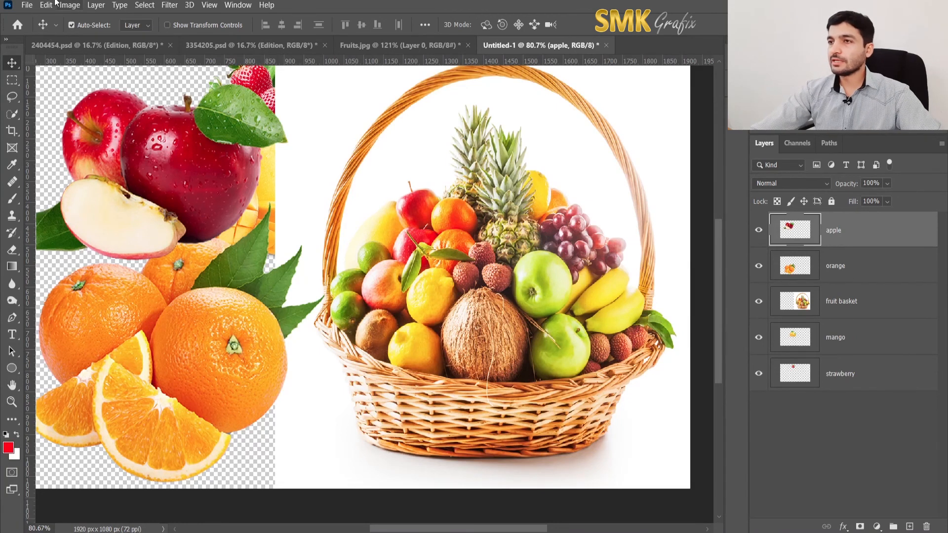
Place the mango image a353cfde7d5cad8d6e1e90fdb483a4ac.png from Desktop > SMK Grafix > v8 as an embedded image.
left_click(26, 6)
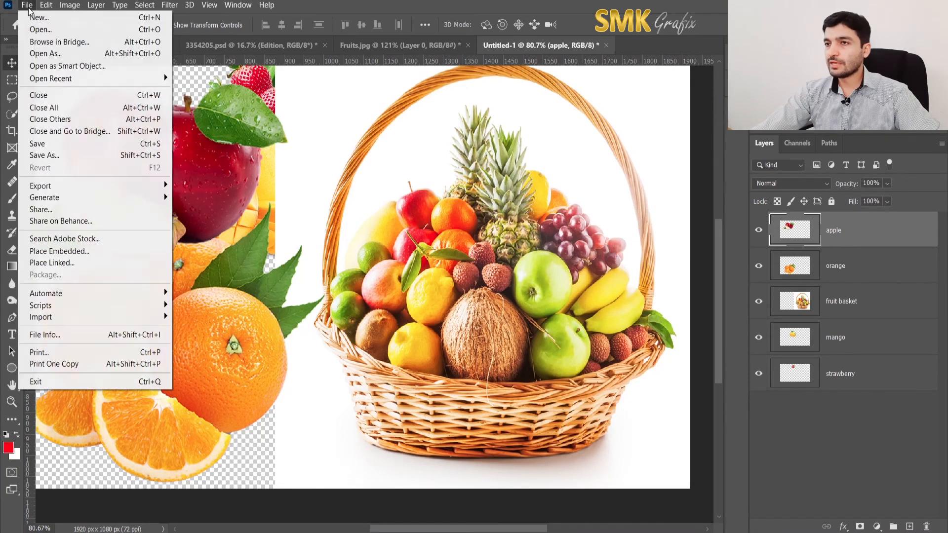
left_click(60, 253)
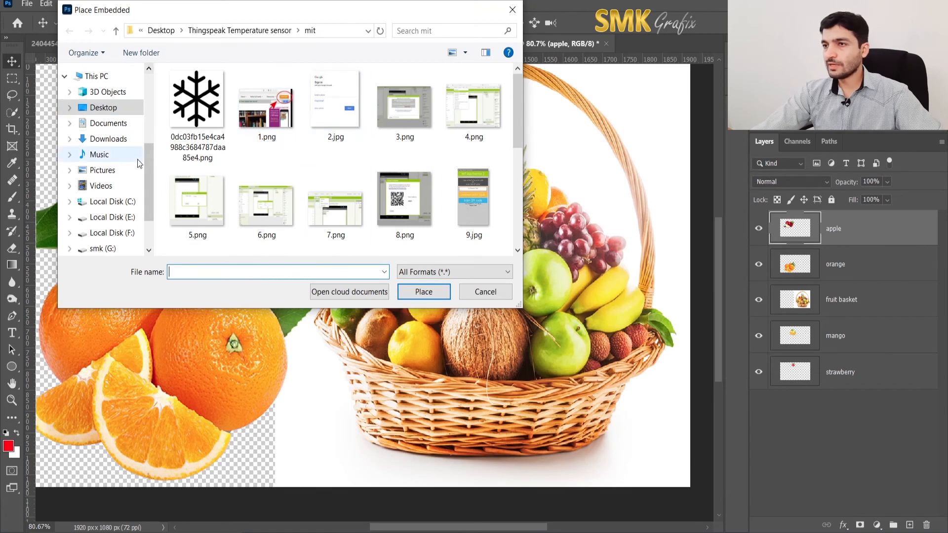
left_click(108, 113)
double_click(208, 121)
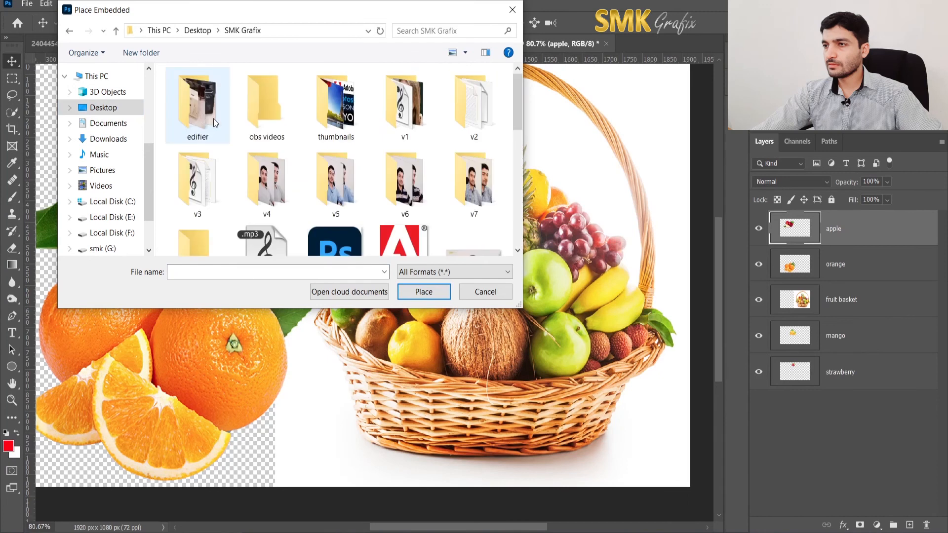
scroll(222, 208, "down", 1)
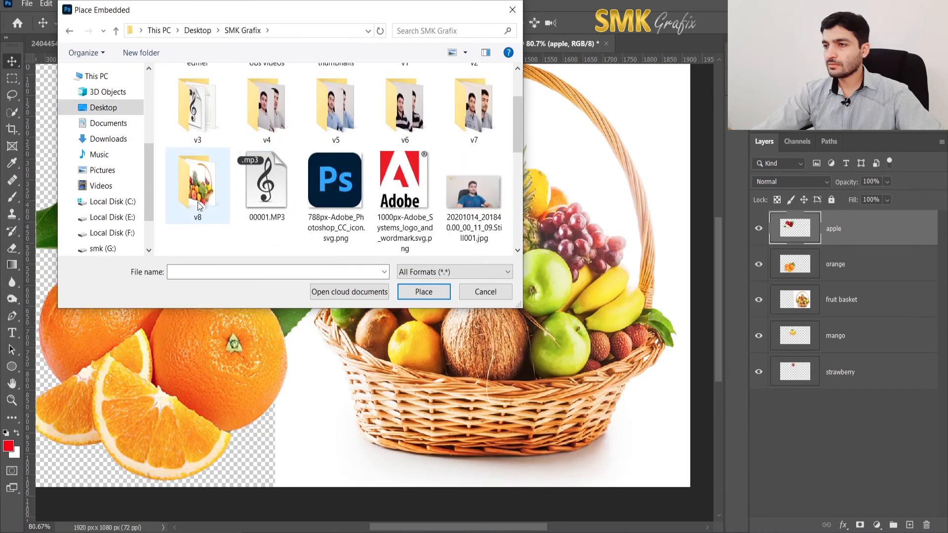
double_click(197, 203)
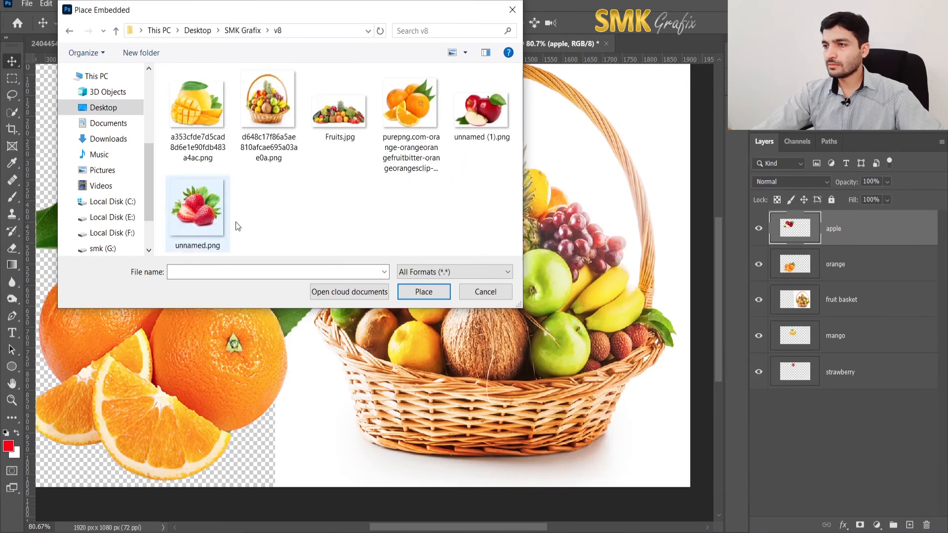
double_click(215, 114)
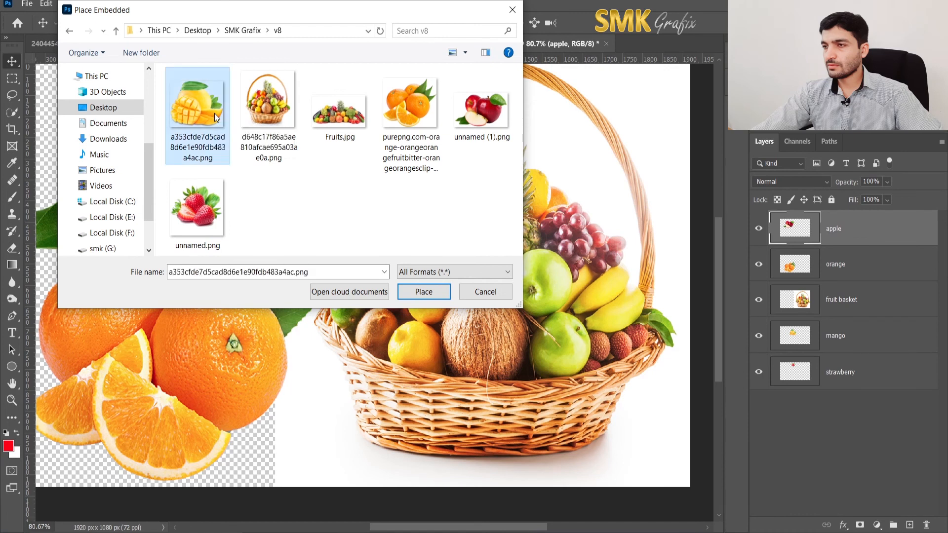
Commit the embedded mango's placement and move it about 47 px left and 132 px down over the oranges.
left_click_drag(305, 247, 277, 255)
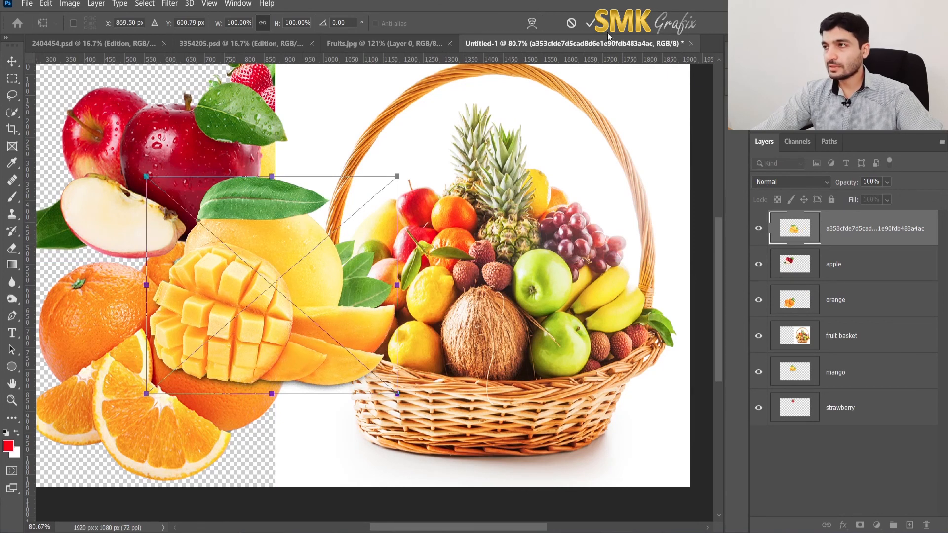
left_click(589, 24)
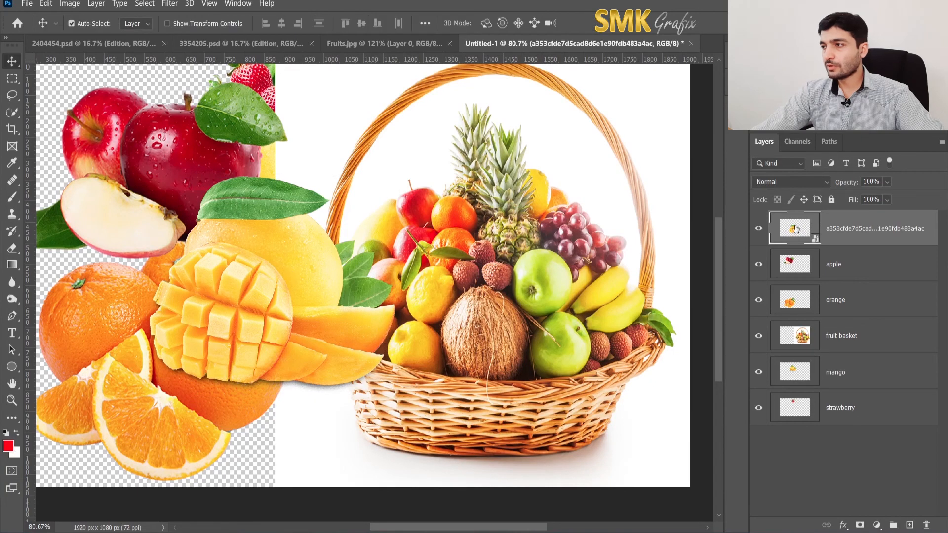
left_click_drag(311, 275, 270, 326)
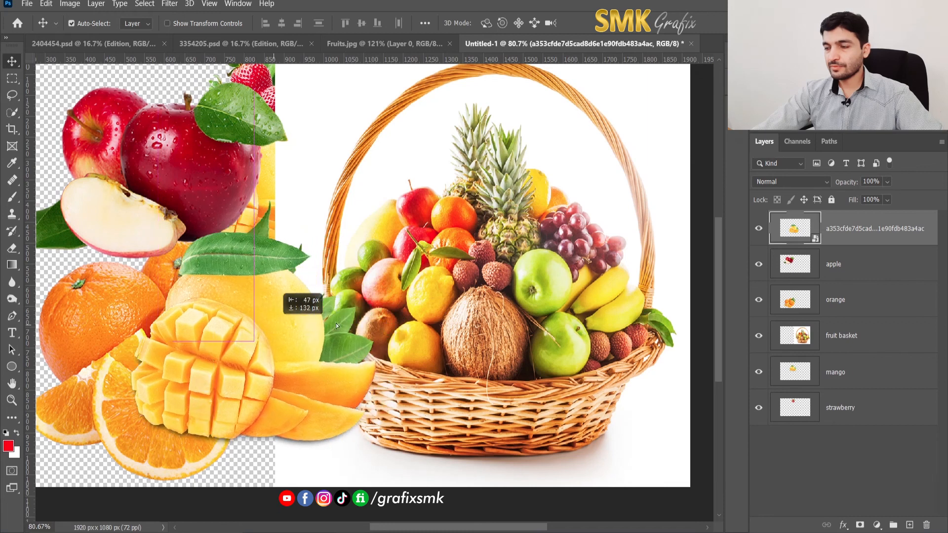
Place Fruits.jpg onto the canvas from the v8 folder in File Explorer and enlarge it to about 151%.
mouse_move(274, 513)
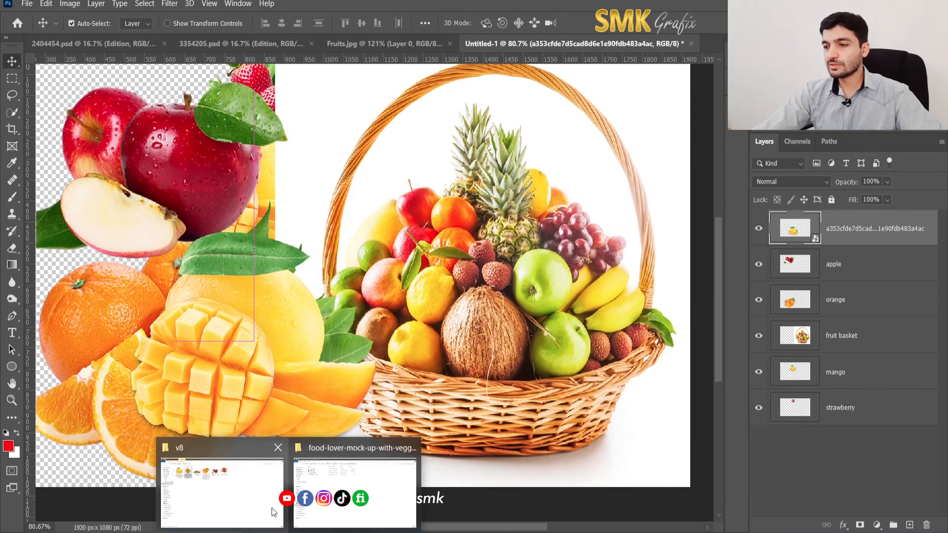
left_click(260, 466)
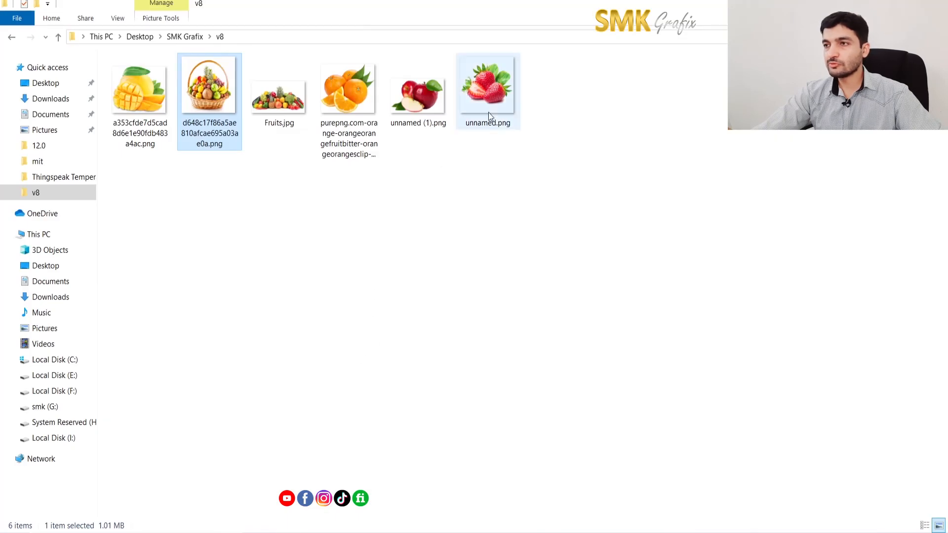
left_click_drag(280, 121, 451, 352)
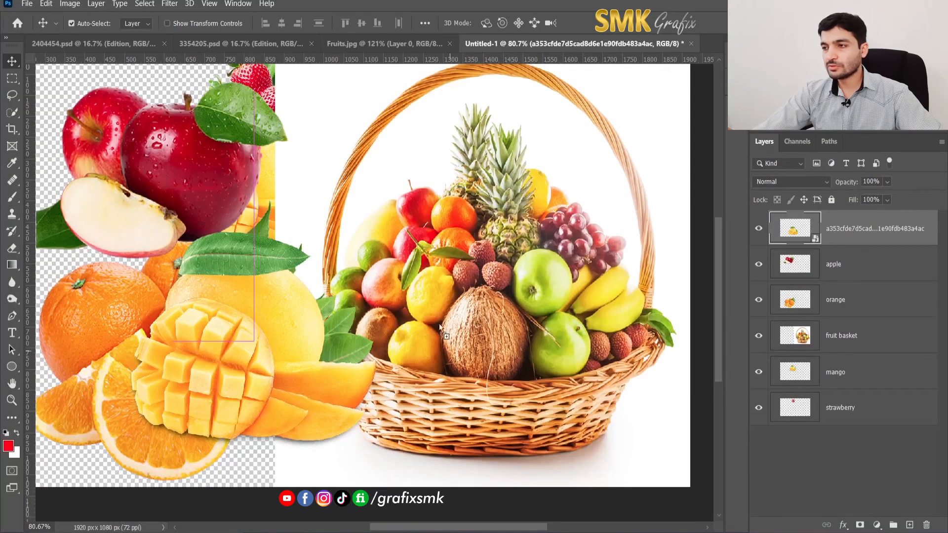
left_click_drag(360, 288, 358, 283)
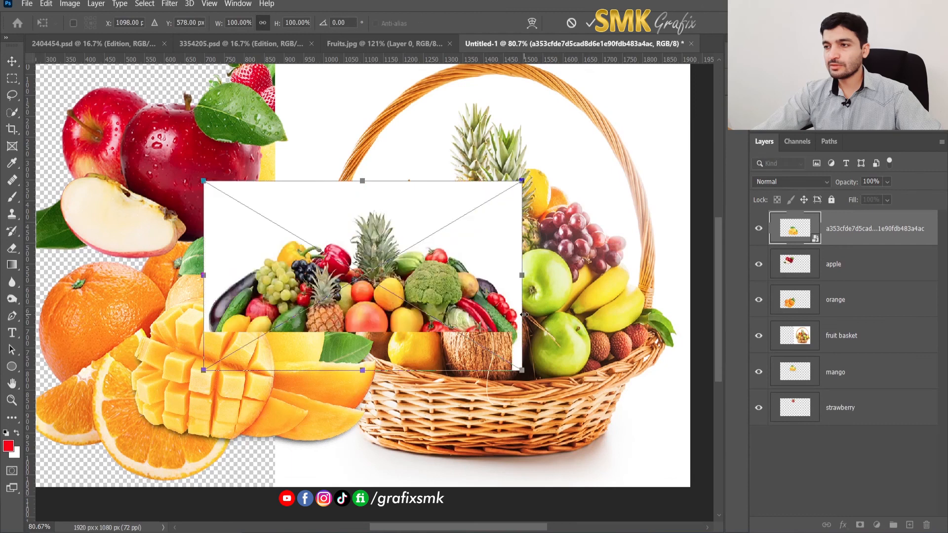
left_click_drag(384, 248, 353, 185)
left_click_drag(503, 324, 625, 452)
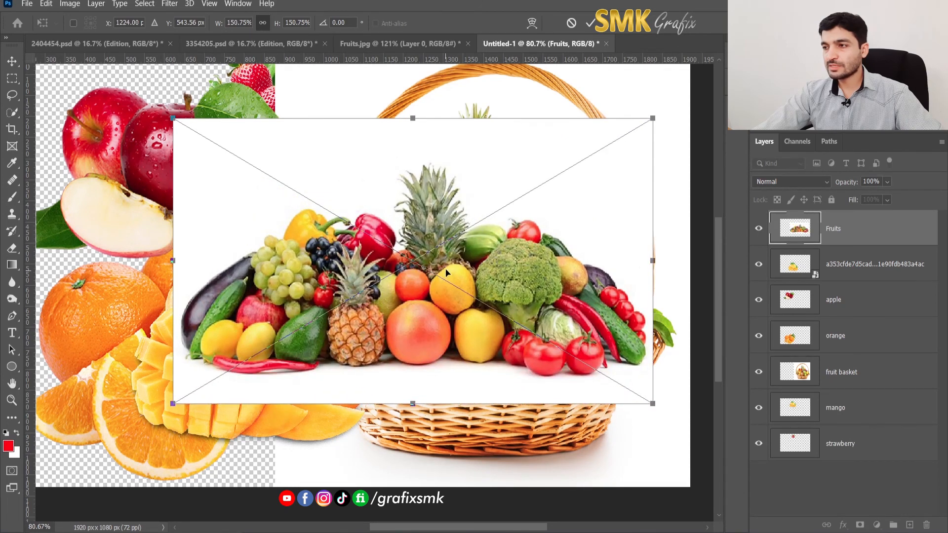
left_click(590, 24)
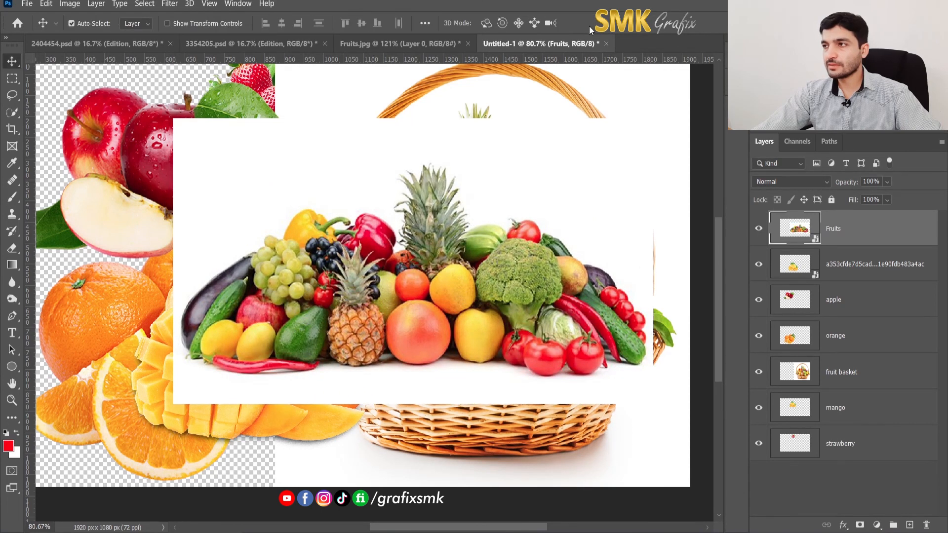
Toggle the Fruits layer's visibility off and on, and move the fruit image up and left over the apples and oranges.
left_click_drag(523, 277, 507, 256)
left_click(759, 229)
left_click(759, 230)
left_click(759, 229)
left_click(759, 230)
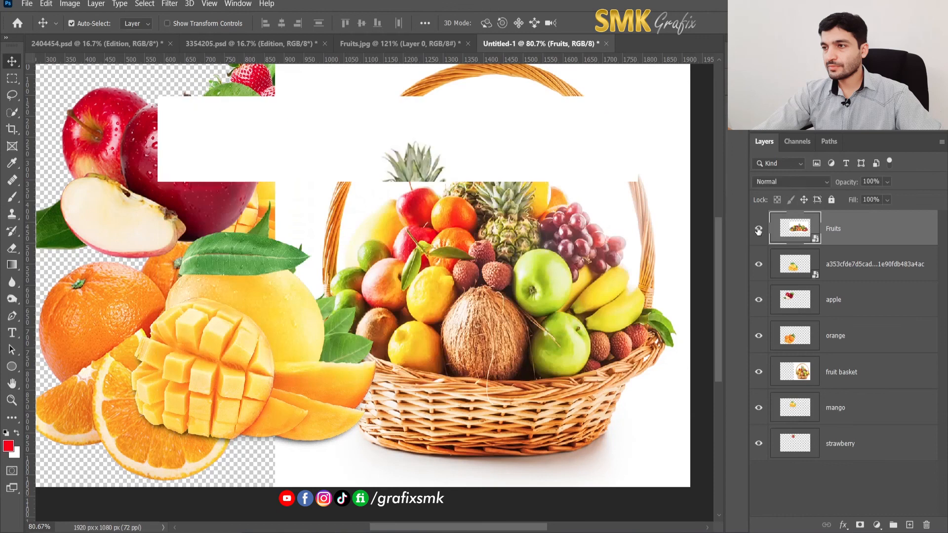
left_click_drag(356, 228, 354, 227)
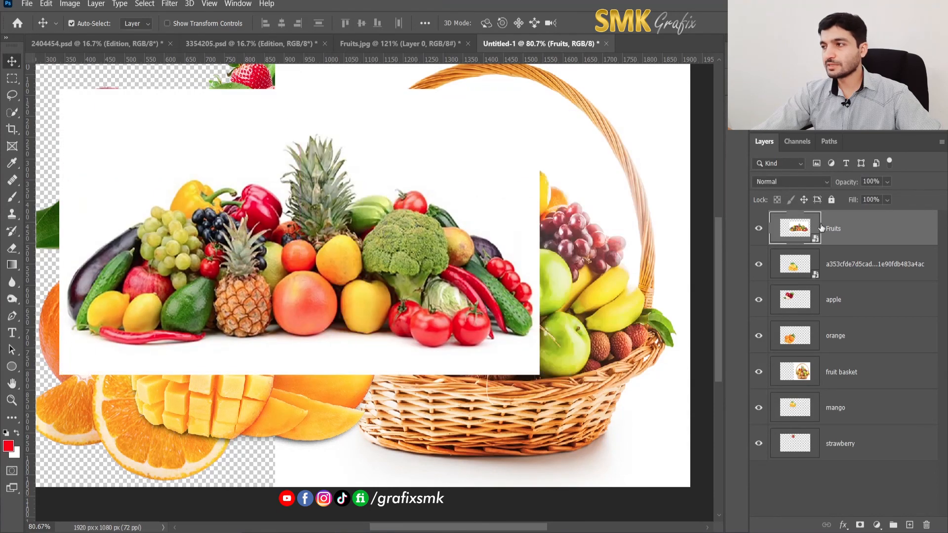
Move the Fruits layer directly below the fruit basket layer in the stack, and delete it.
left_click_drag(798, 230, 795, 380)
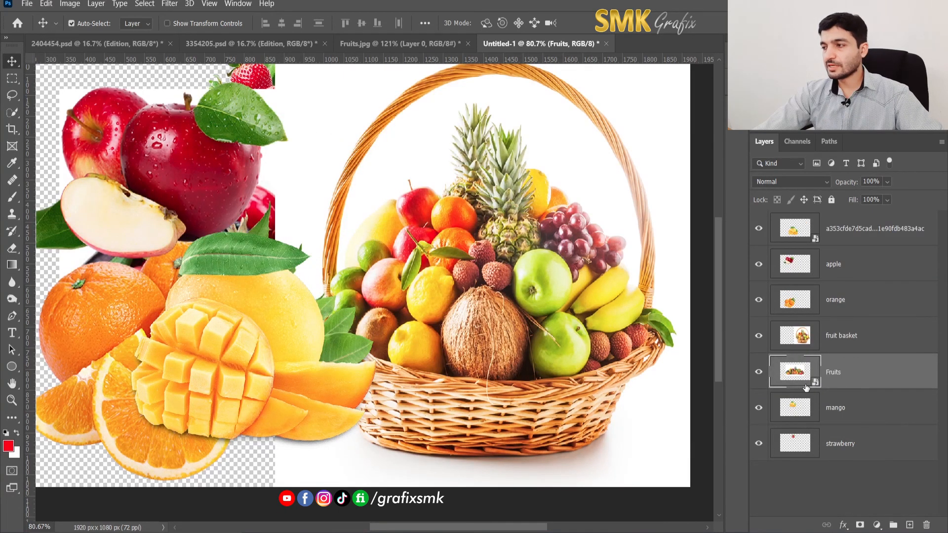
left_click(927, 525)
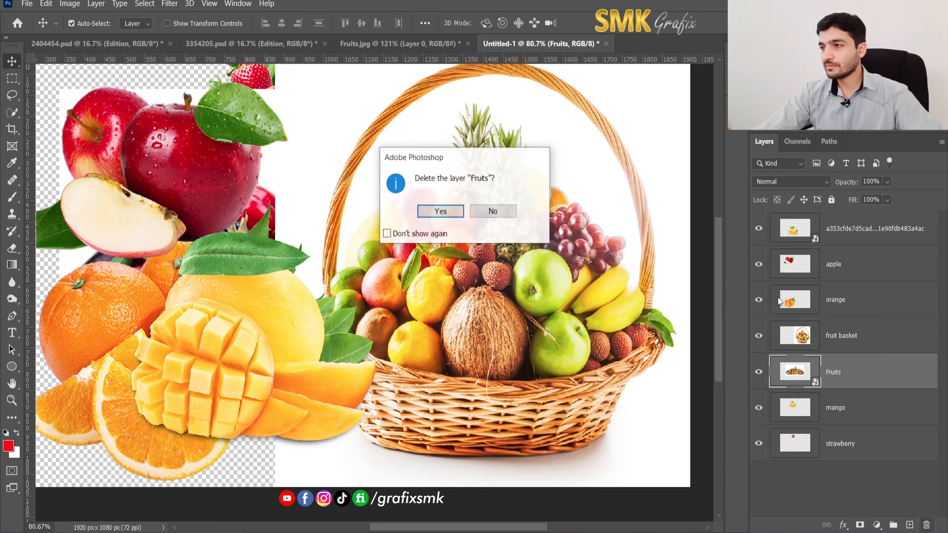
left_click(440, 212)
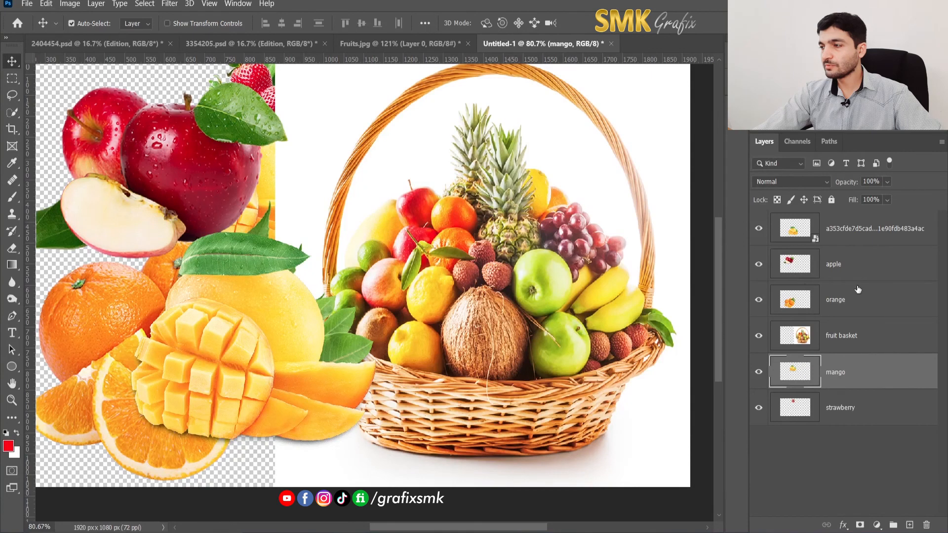
Delete the embedded mango layer at the top of the layer stack.
left_click(858, 230)
left_click(927, 525)
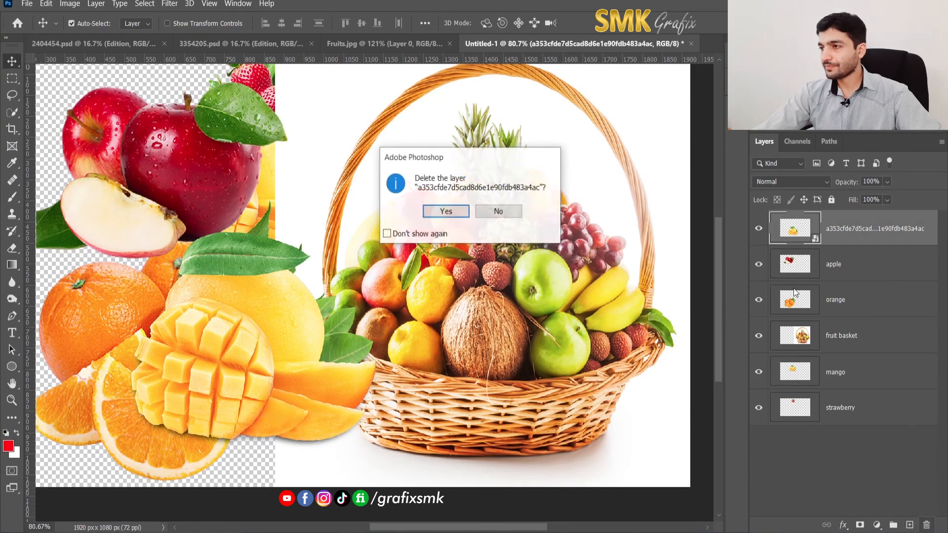